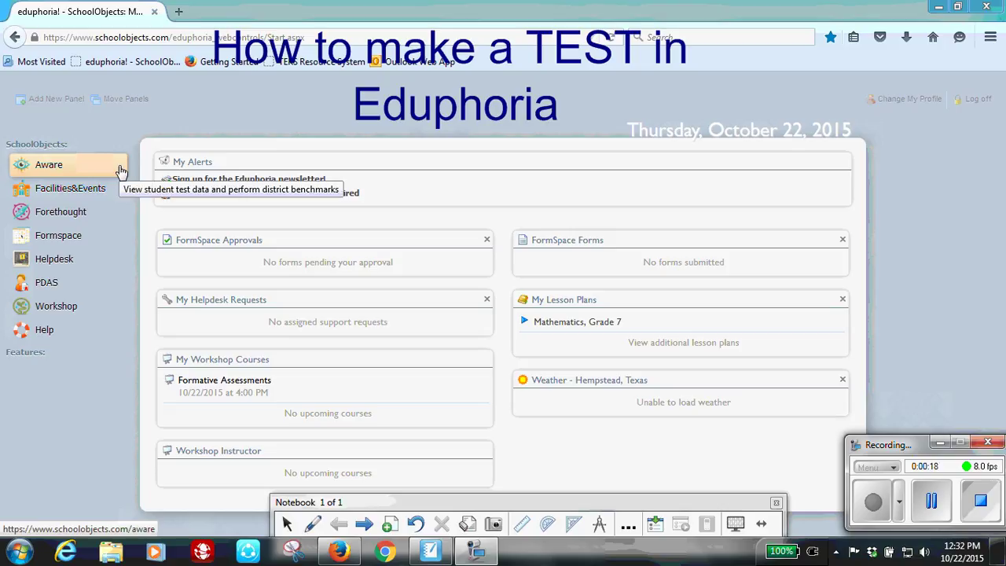
- Open the Assessments area of Aware and expand My Teacher Tests
click(50, 171)
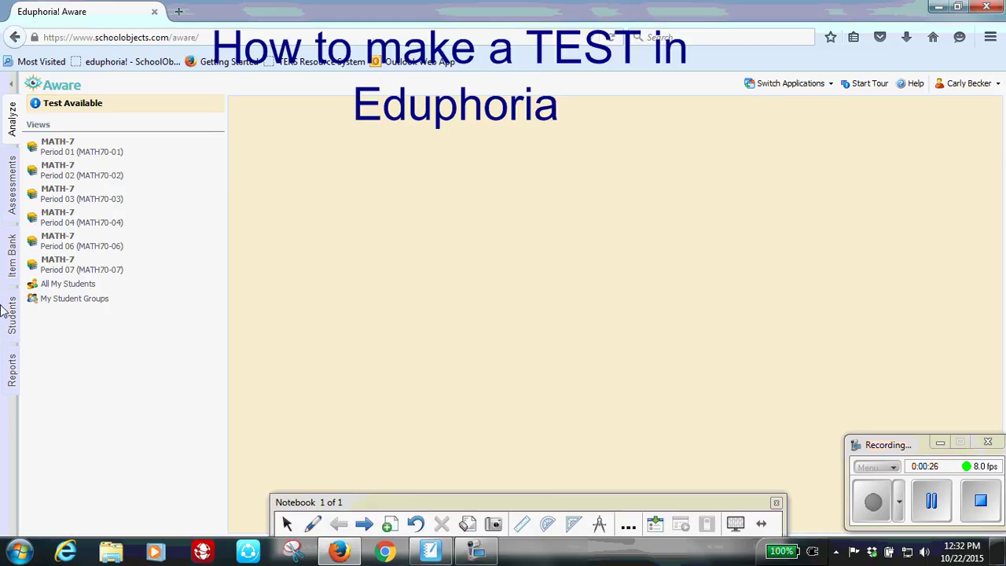
click(10, 198)
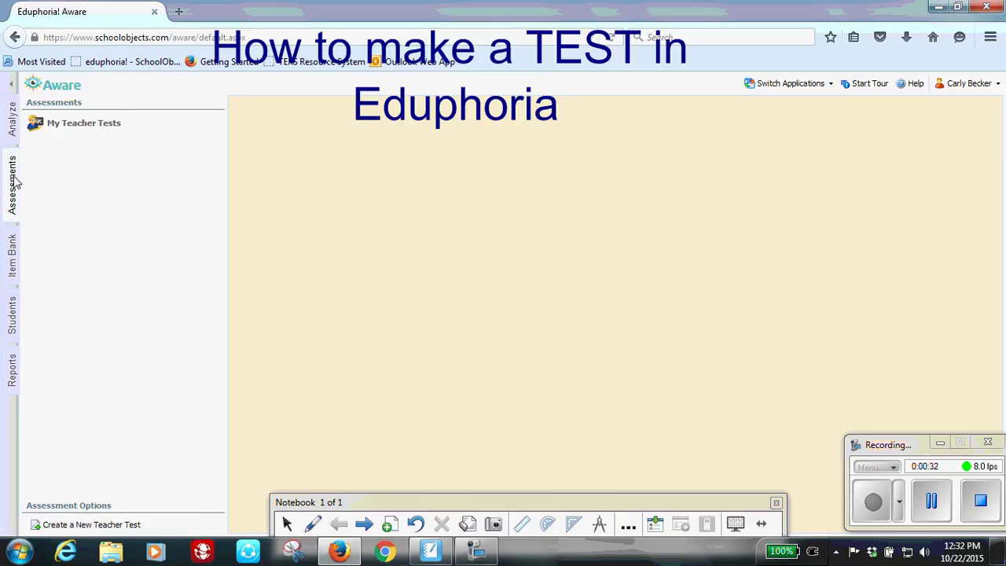
click(83, 126)
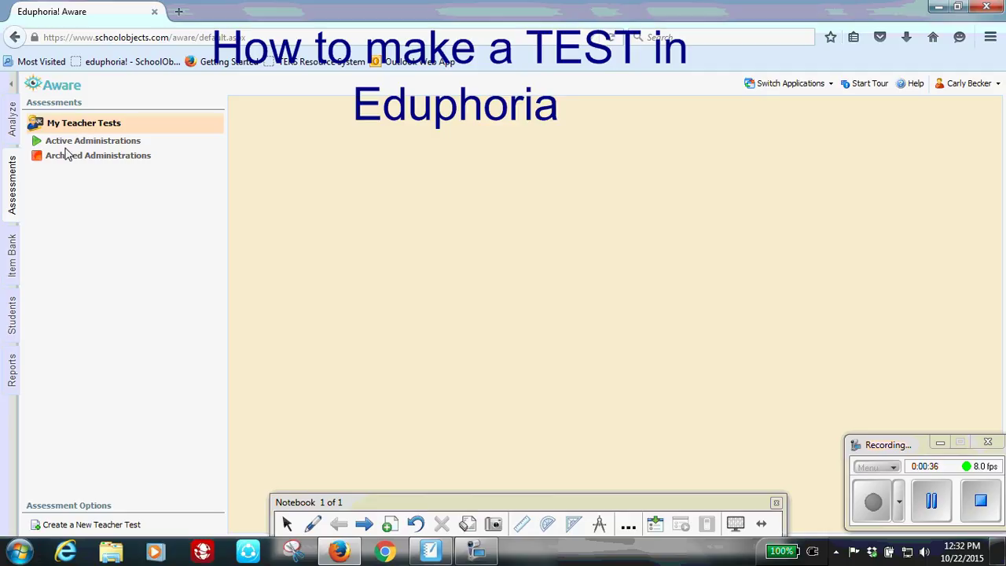
- Look through the grade folders under Active Administrations and Archived Administrations in My Teacher Tests
click(82, 145)
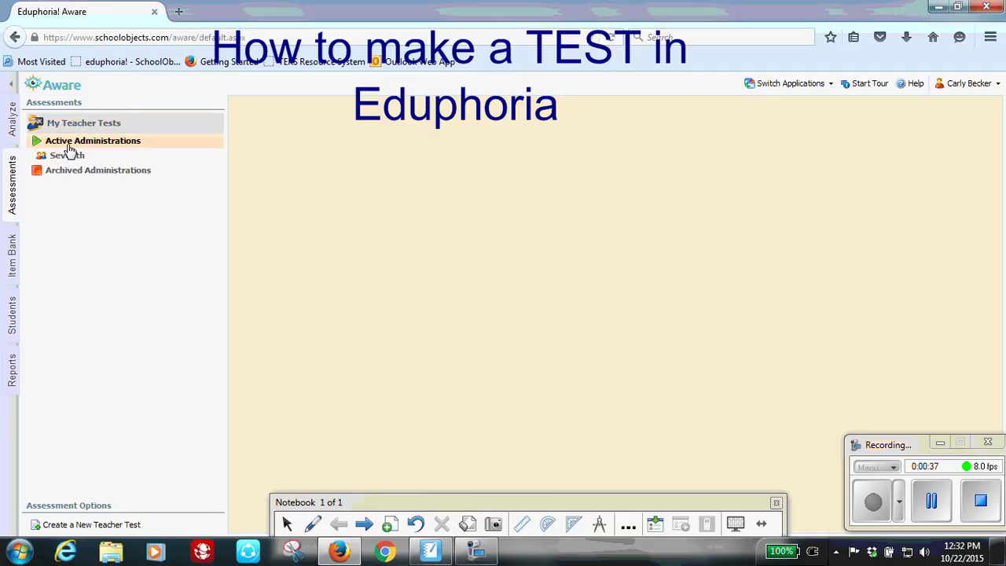
click(97, 172)
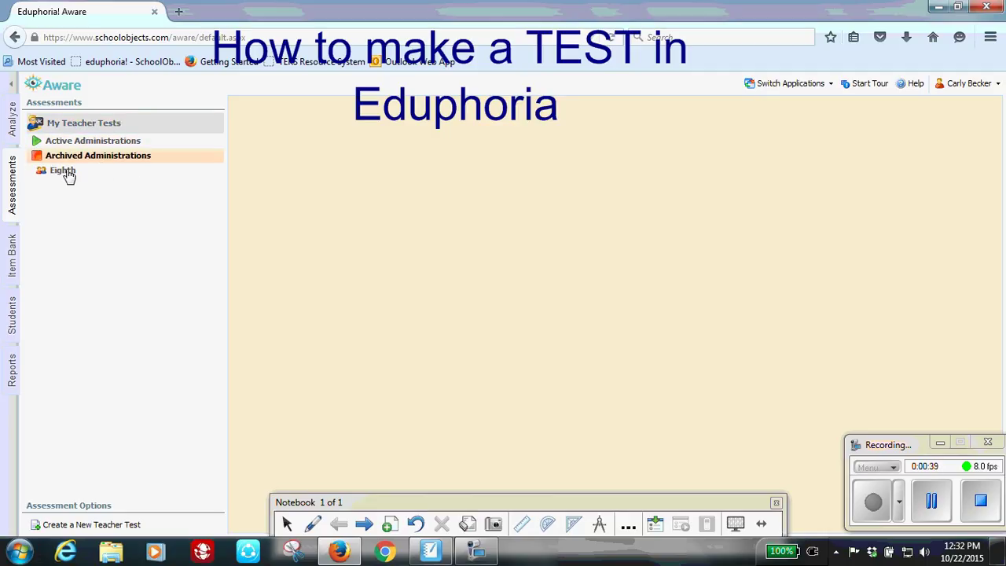
click(107, 160)
click(108, 141)
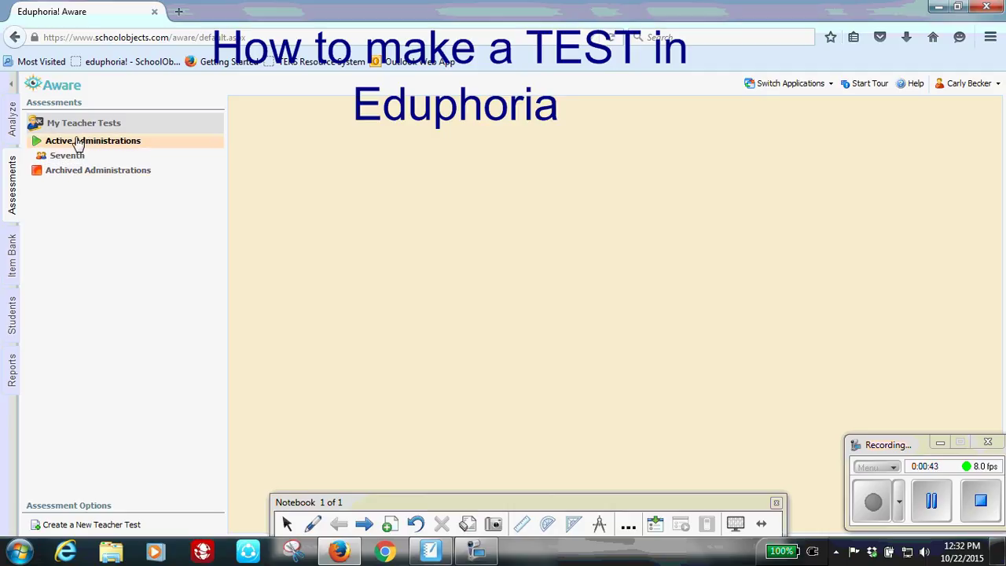
click(81, 142)
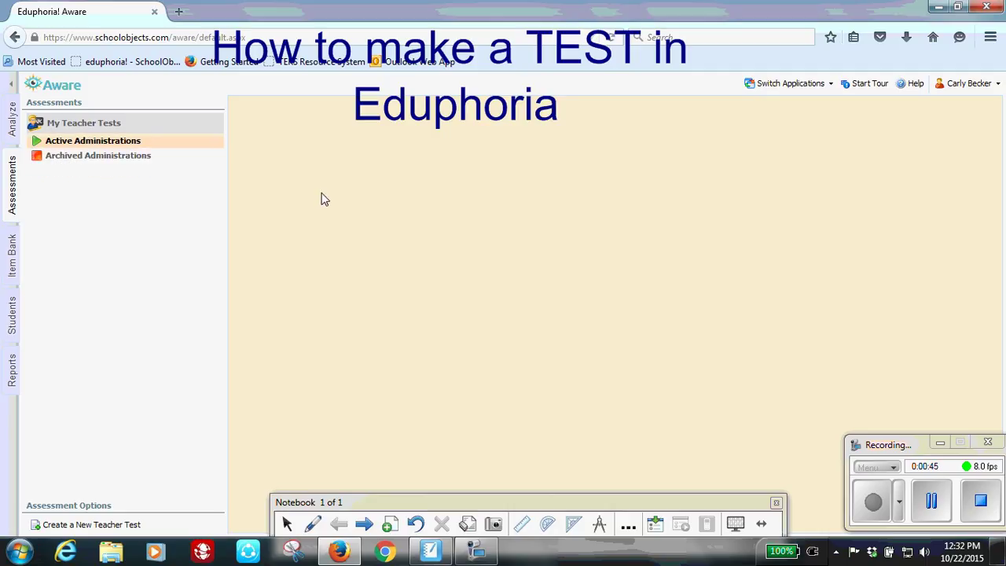
- Start a new teacher test as a new blank test, moving the recorder window clear of the wizard controls
click(51, 527)
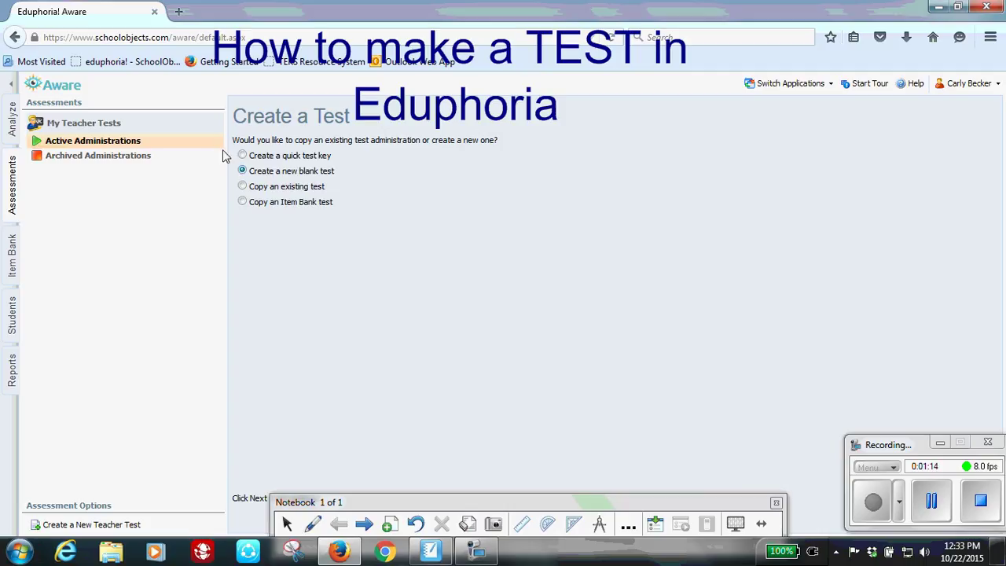
drag(897, 444, 904, 26)
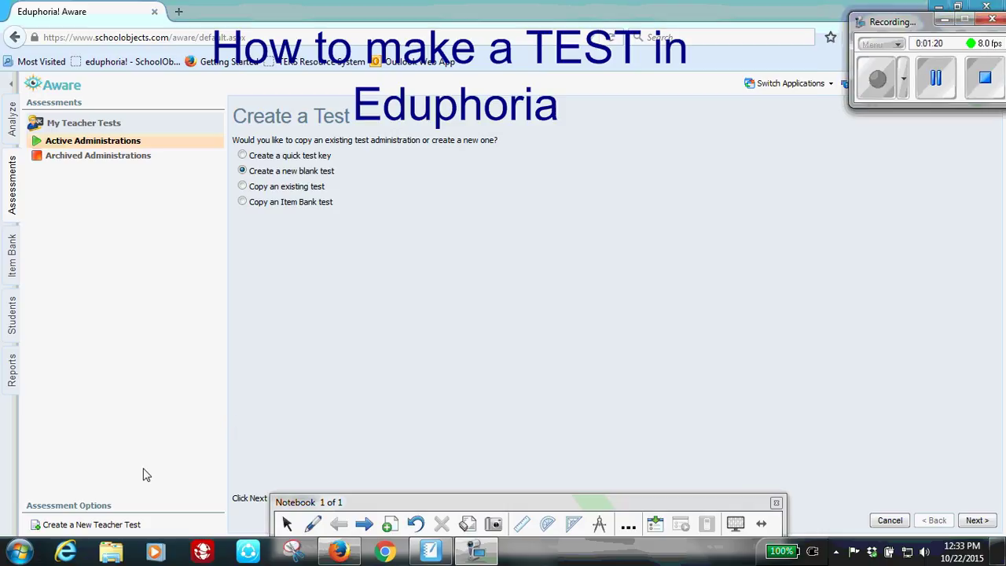
click(974, 520)
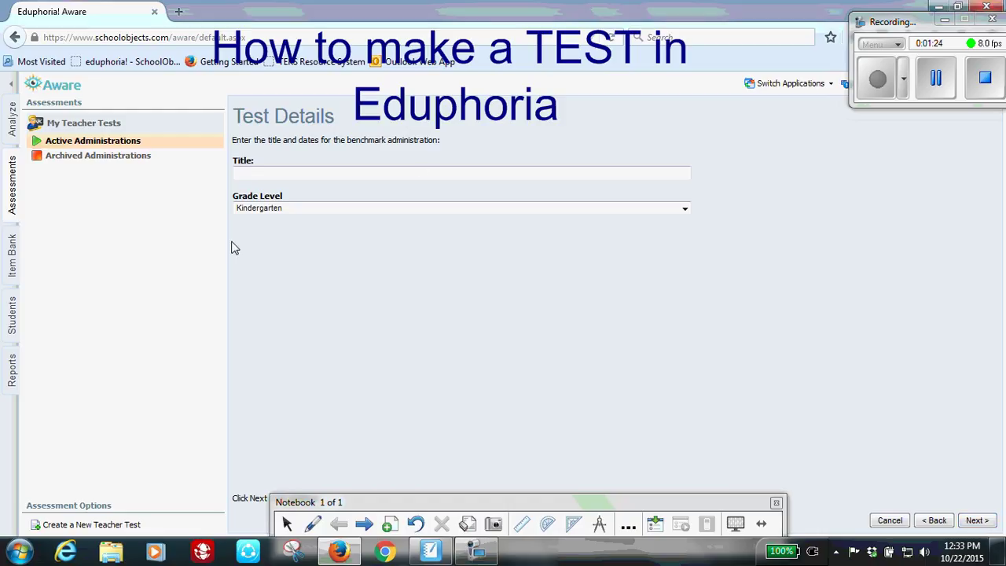
- Title the test "Grade Level Subject Unit", set its grade level to Seventh and continue to the course selection
click(278, 177)
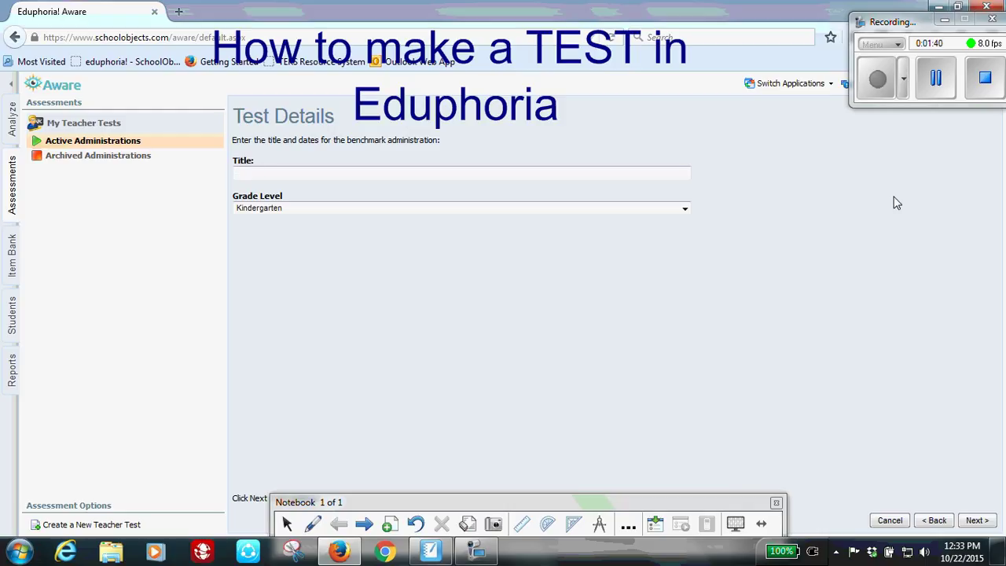
text(Grade Level Subject Unit)
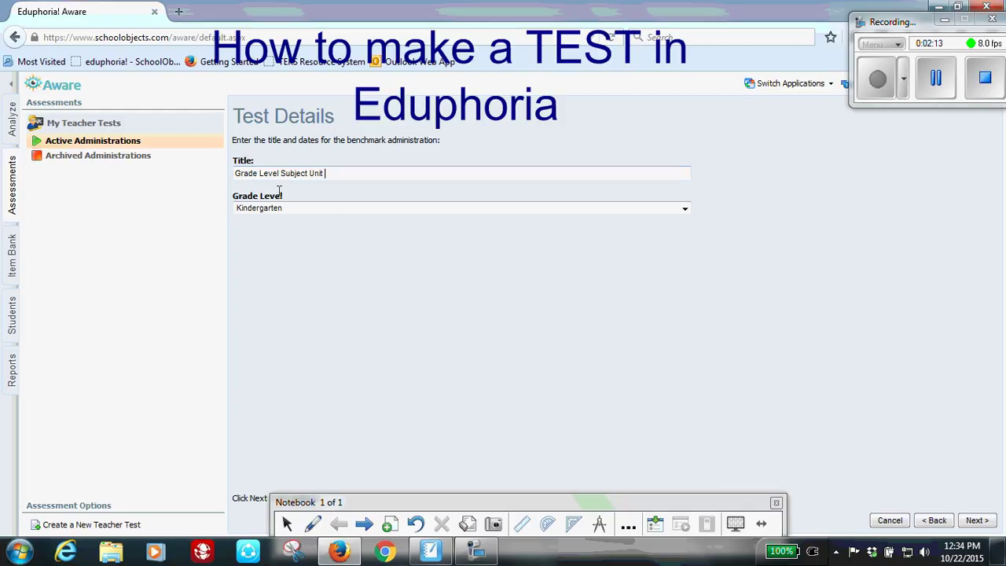
click(682, 210)
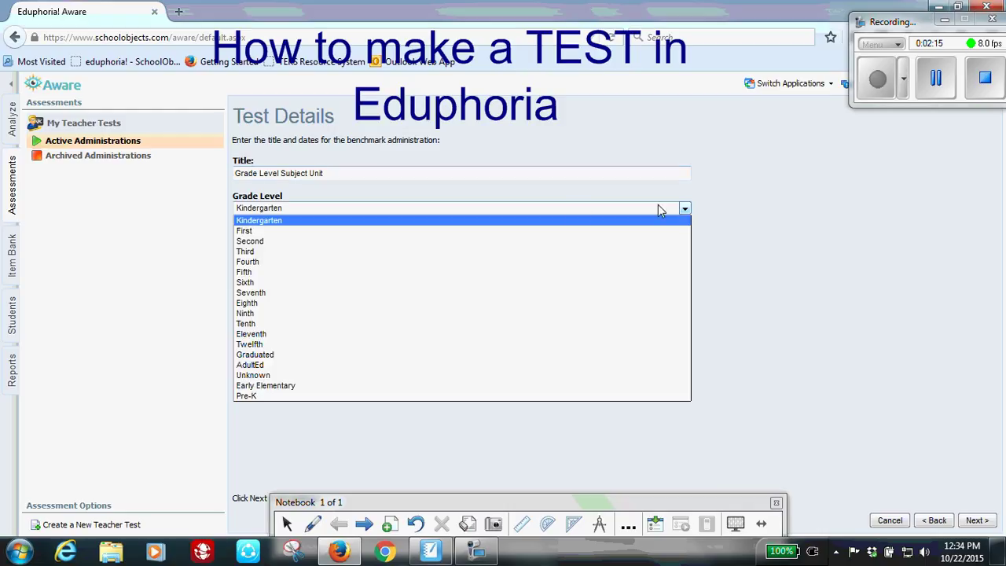
click(366, 294)
click(429, 211)
click(297, 209)
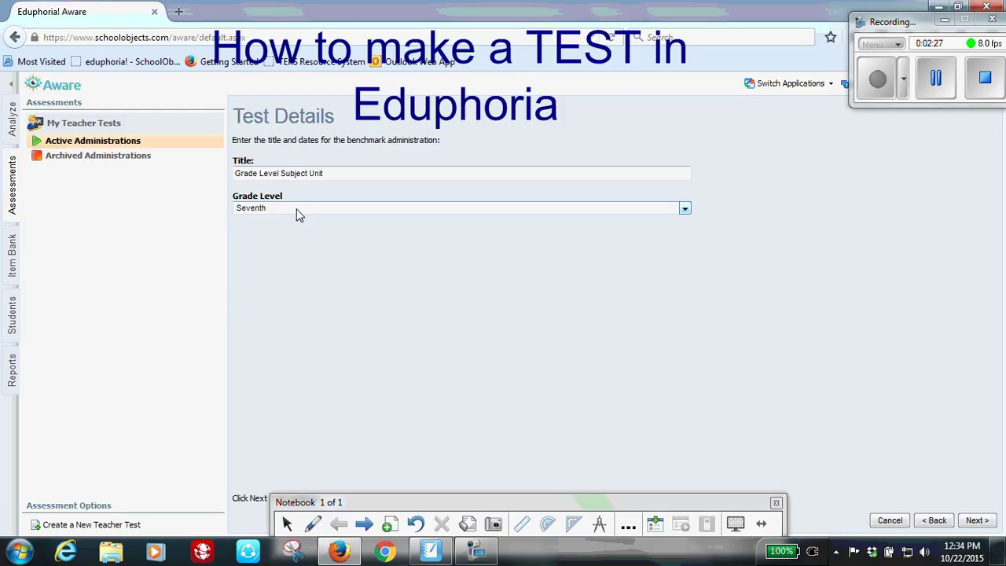
click(975, 521)
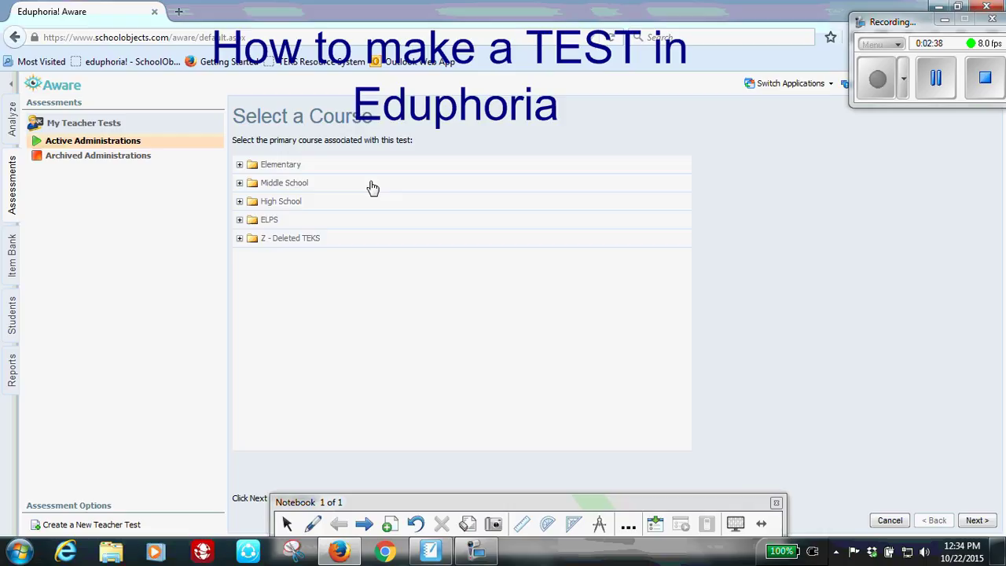
- Choose Mathematics, Grade 7 from the Middle School Mathematics courses as the primary course and finish creating the test
click(240, 183)
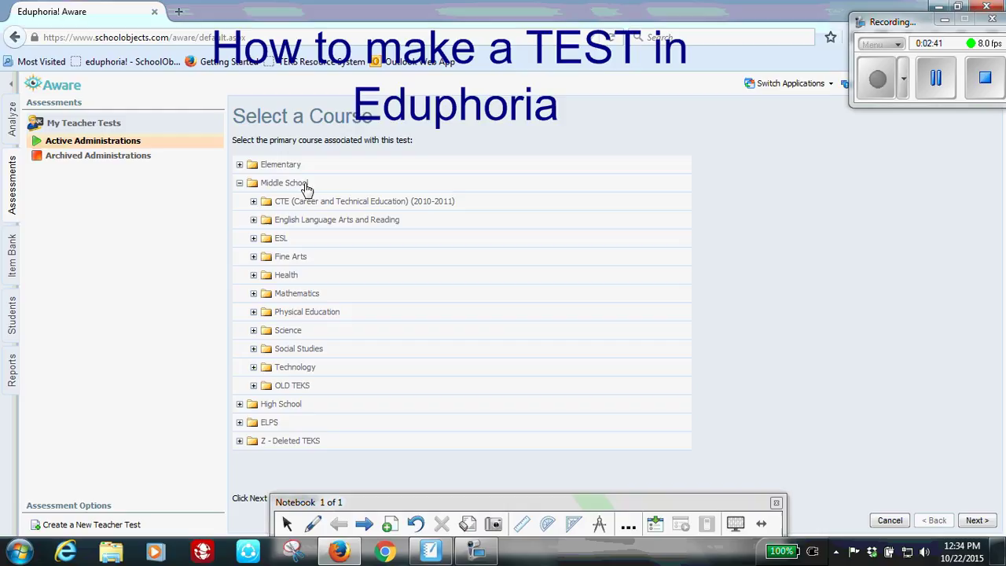
click(253, 293)
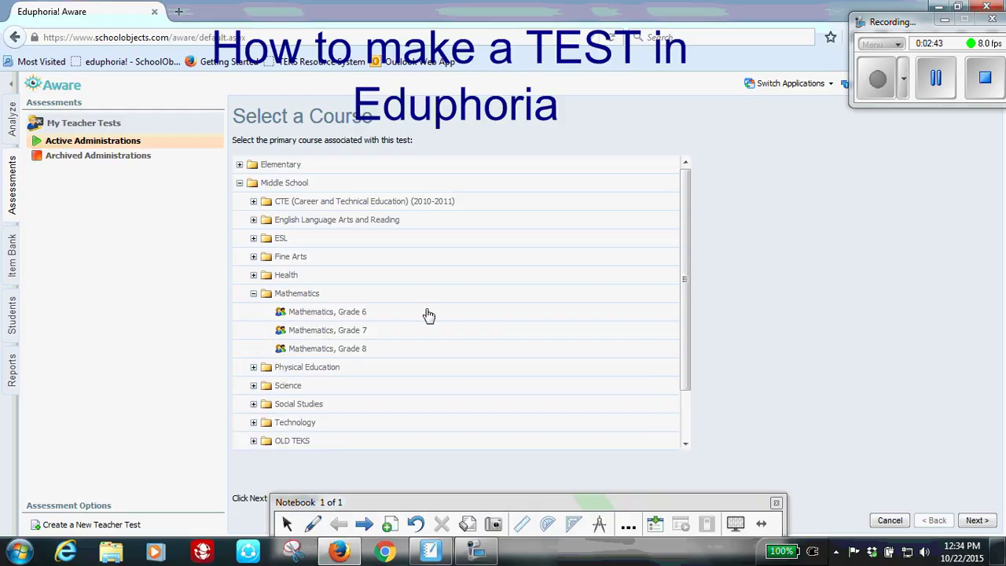
click(351, 332)
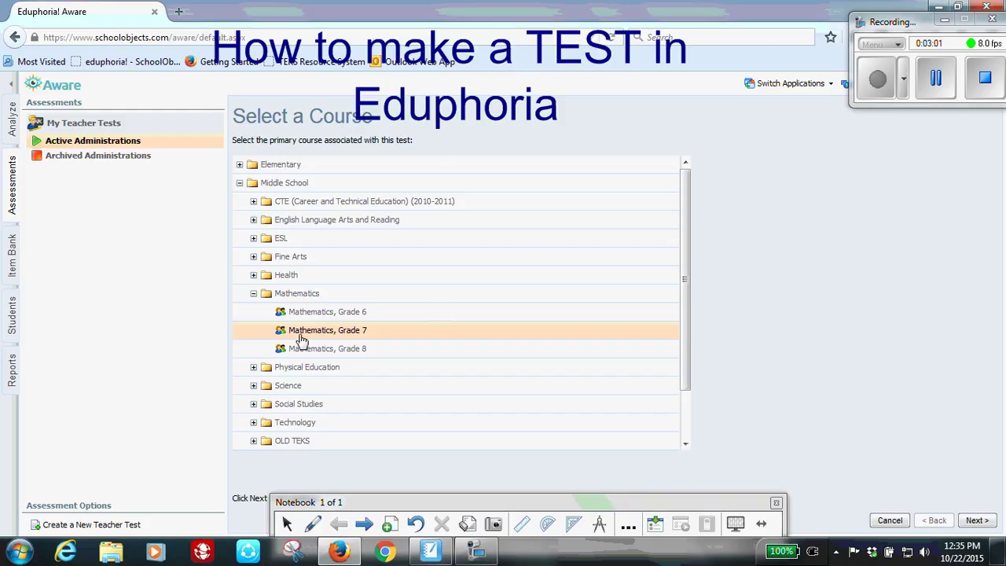
click(976, 520)
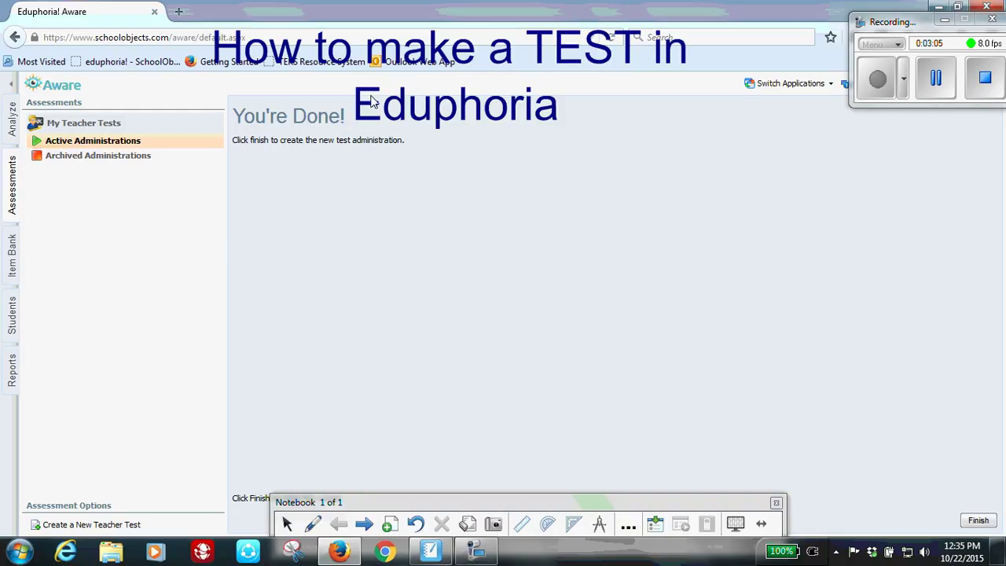
drag(397, 506, 416, 539)
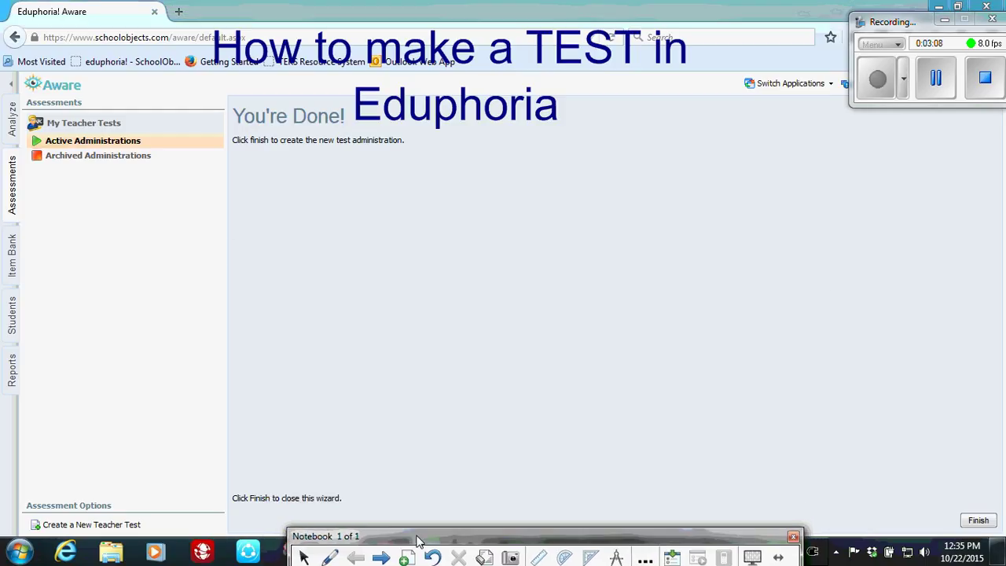
click(979, 521)
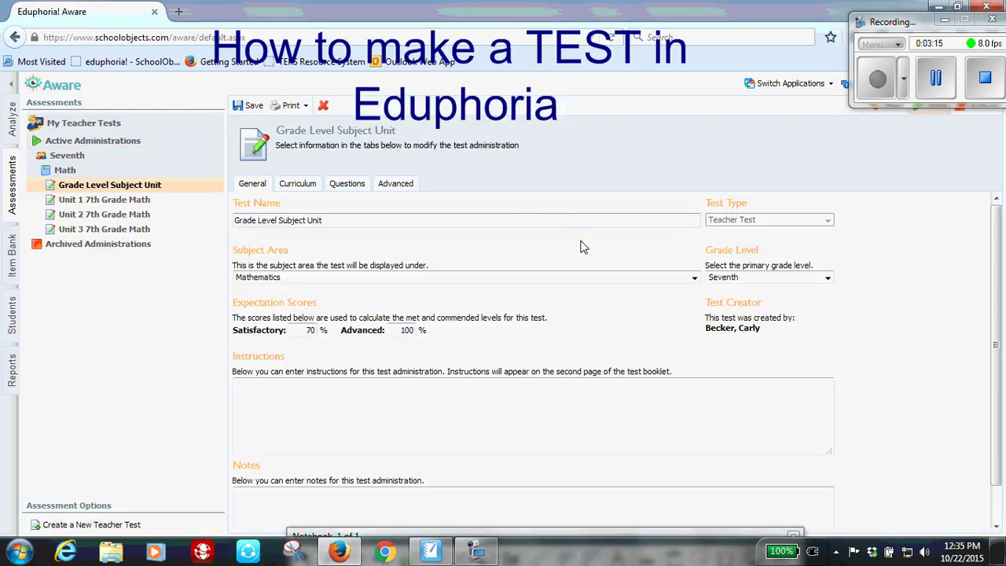
- Delete the Notebook text annotation "How to make a TEST in Eduphoria" that covers the page
click(456, 49)
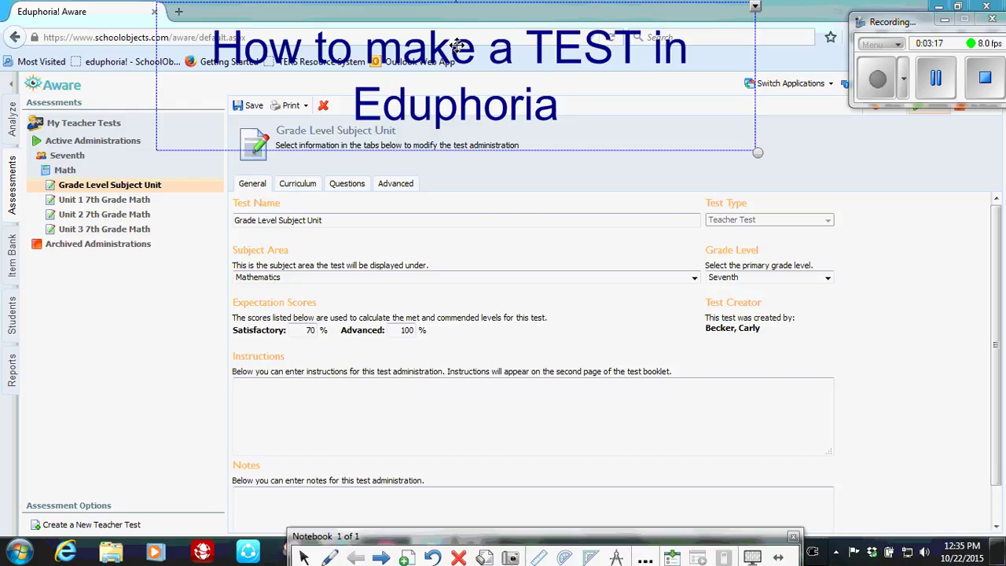
key(Delete)
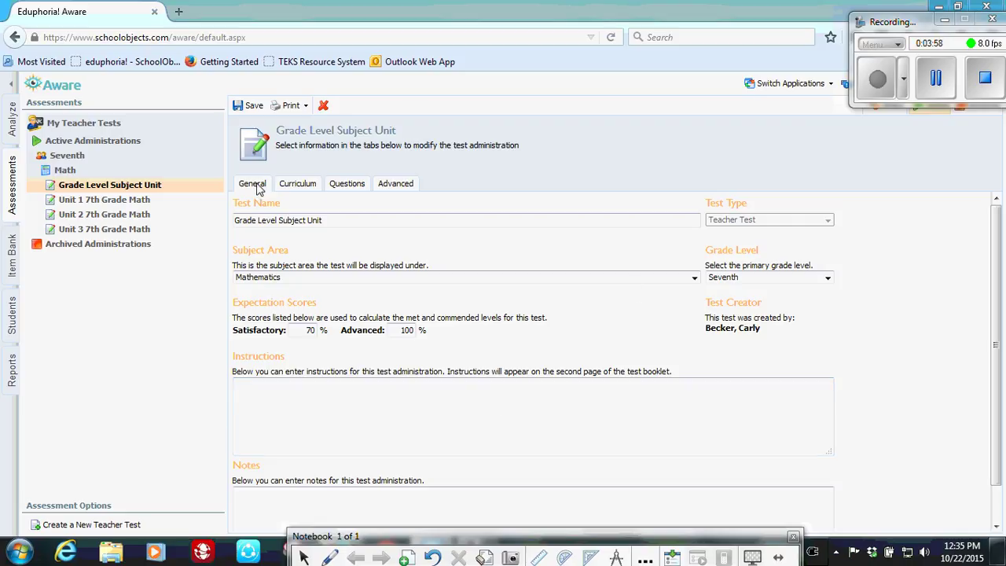
- Add Mathematics, Grade 6 to the test's associated courses and remove it again
click(298, 186)
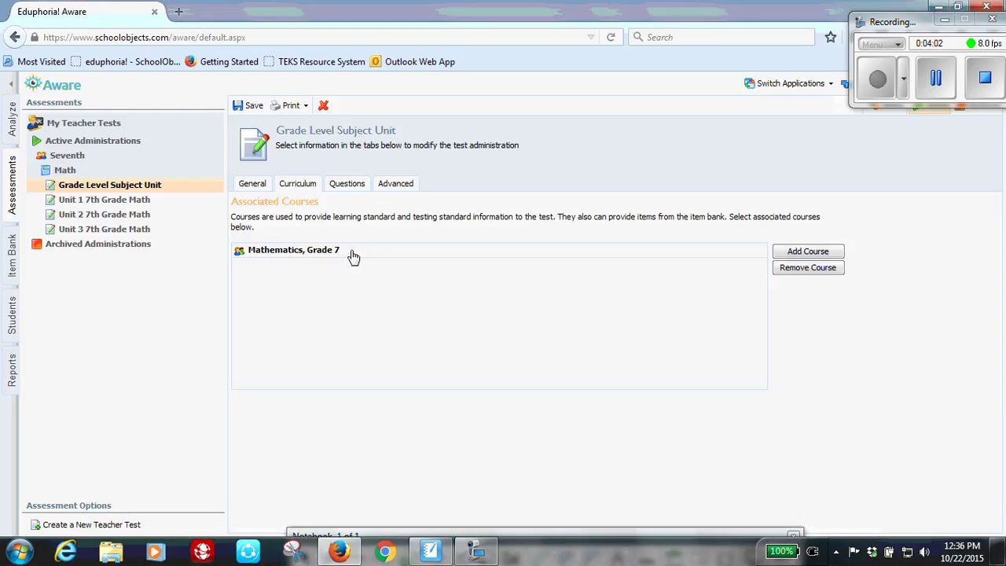
click(803, 253)
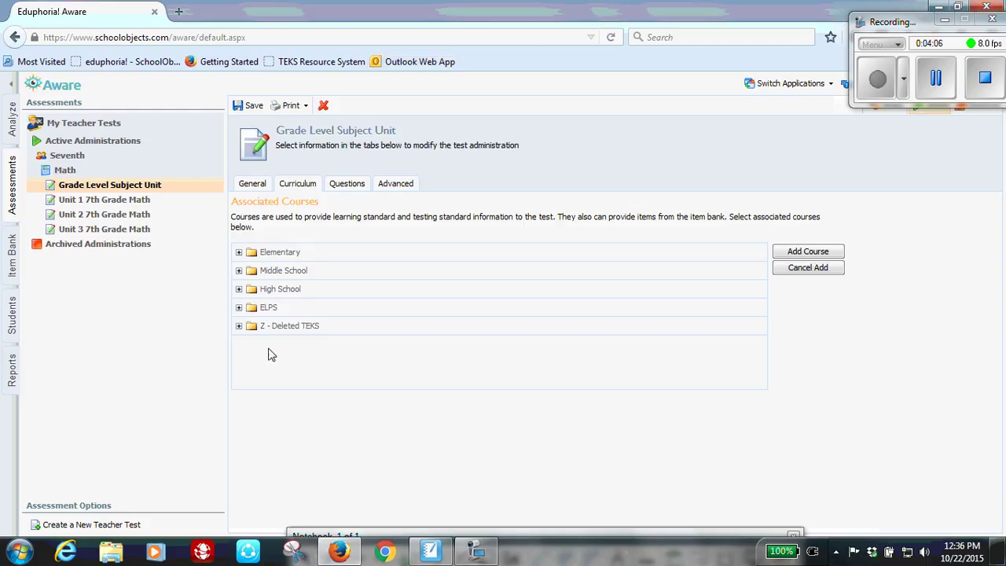
click(240, 271)
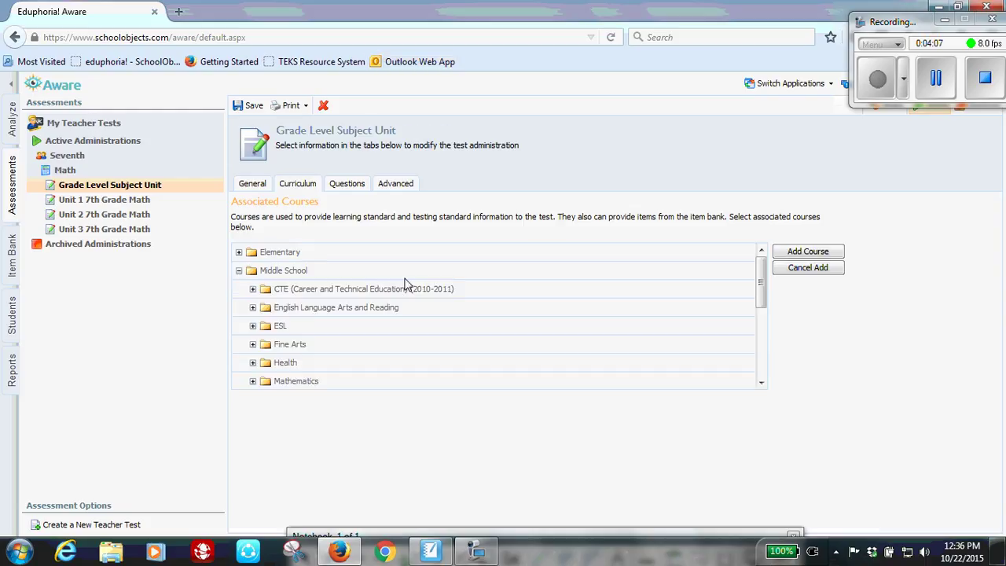
click(252, 381)
drag(764, 263, 760, 307)
click(406, 297)
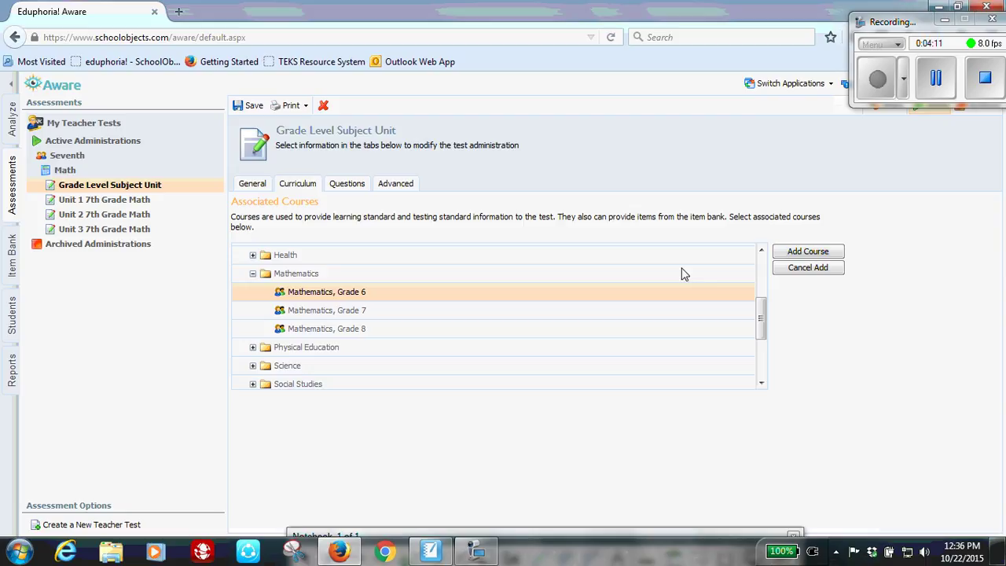
click(824, 253)
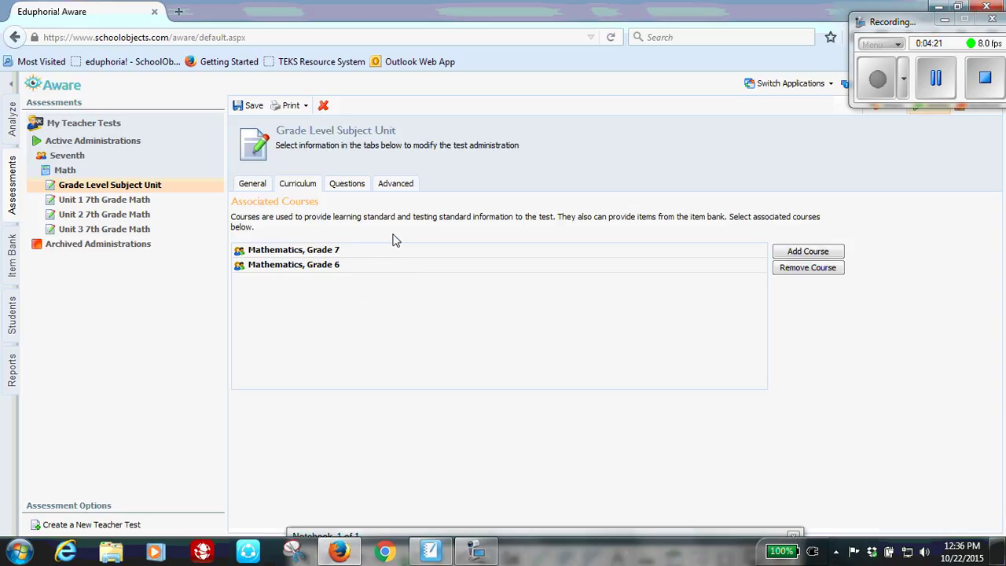
click(349, 273)
click(805, 269)
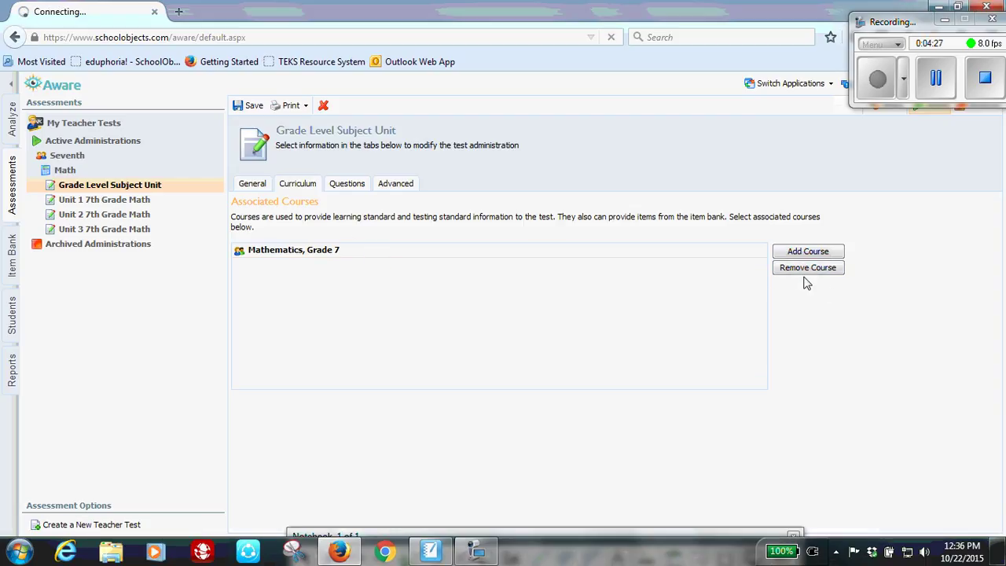
- Set the test's online testing style to Bubble Sheet Only in its advanced settings
click(355, 188)
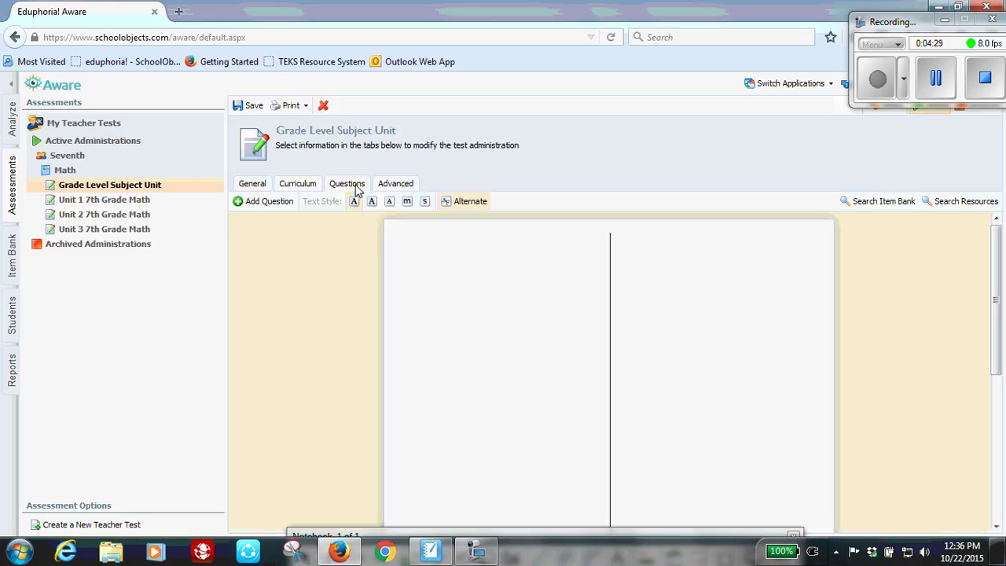
click(395, 186)
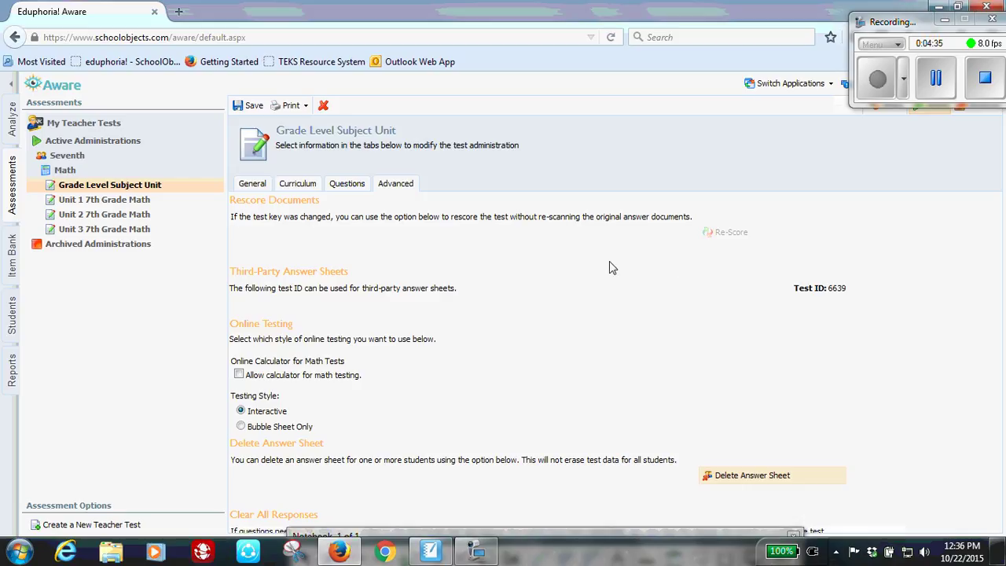
click(240, 427)
drag(668, 531, 883, 419)
- Move the Notebook toolbar out of the way and open the item bank search for the test's questions with its filters expanded
click(338, 187)
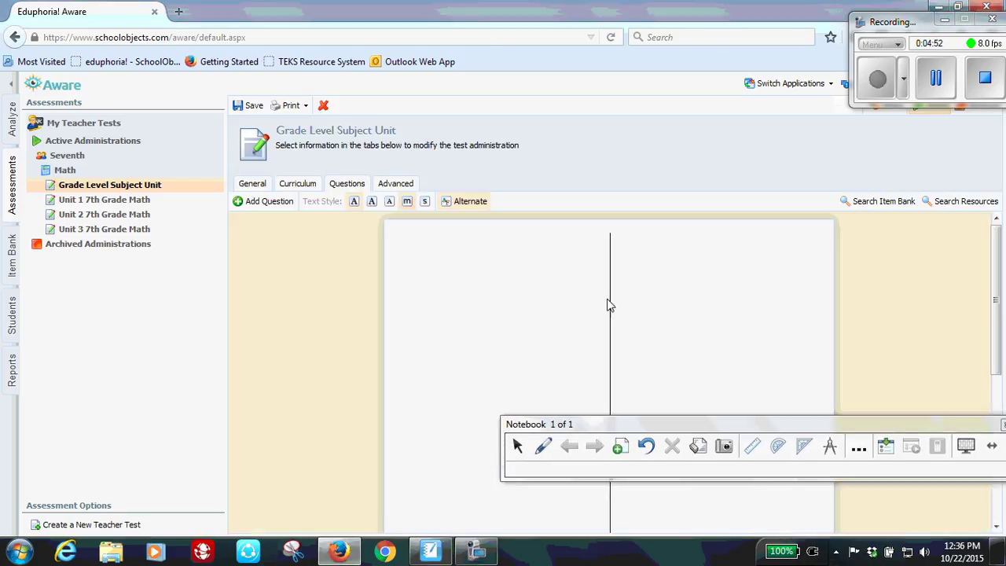
drag(784, 426, 334, 513)
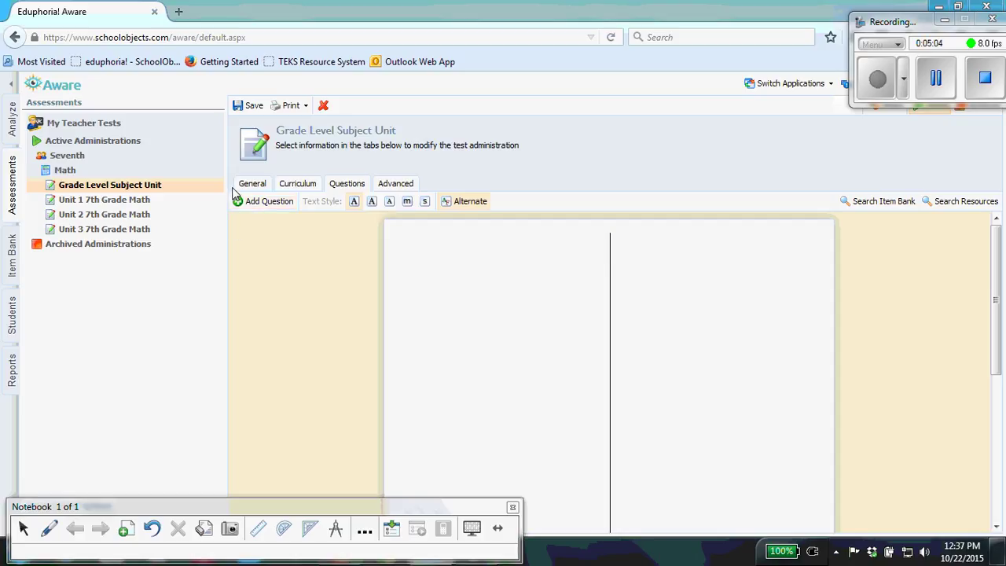
click(863, 203)
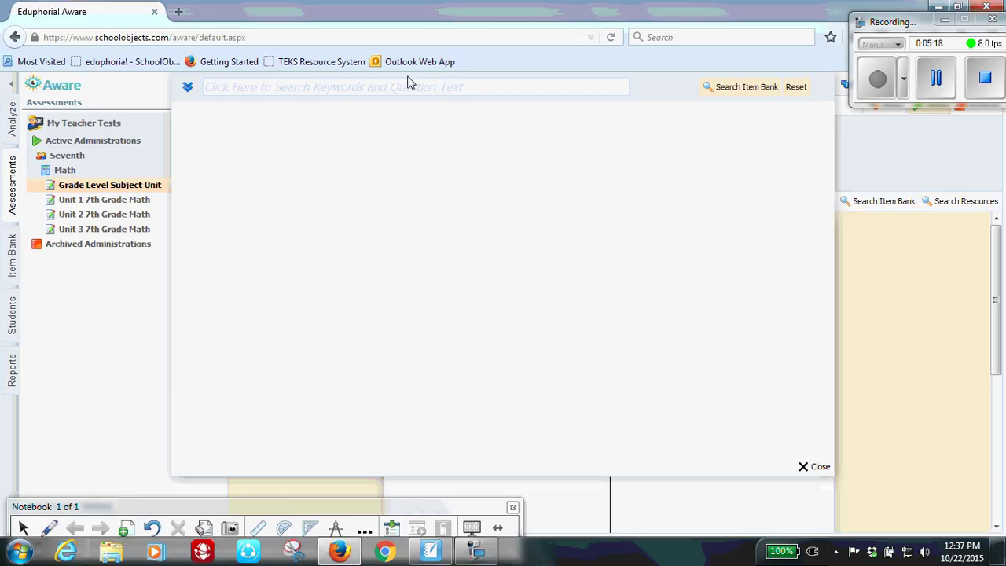
click(188, 89)
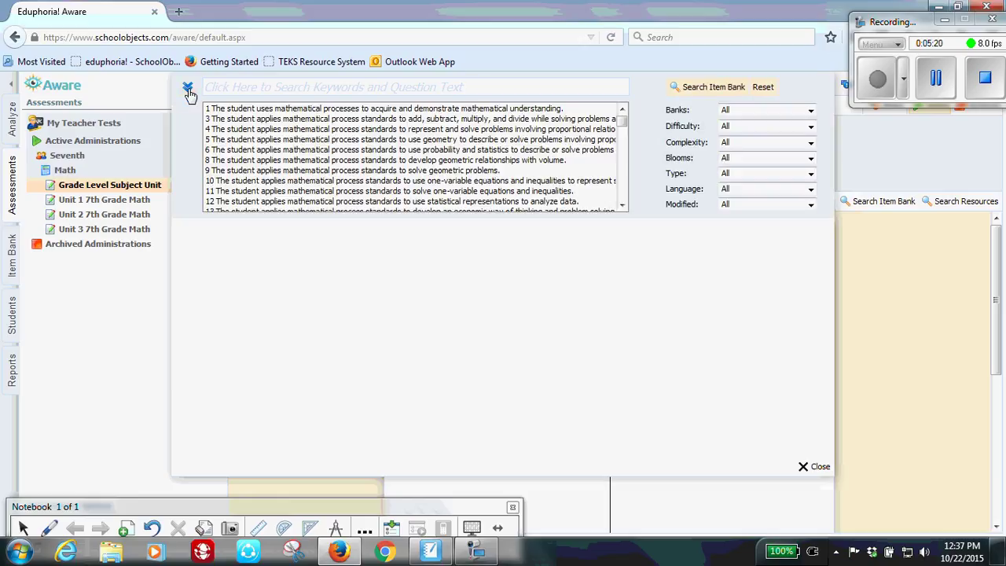
- Filter the item bank search to learning standard 7.4(A) on representing constant rates of change and to the TEKS Resource System bank
scroll(483, 154, down, 5)
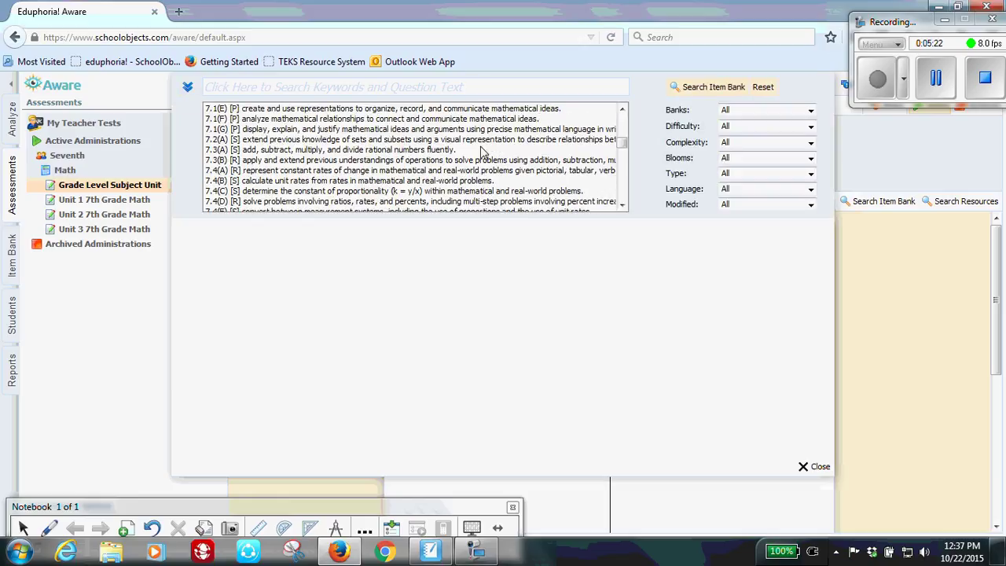
scroll(483, 153, down, 3)
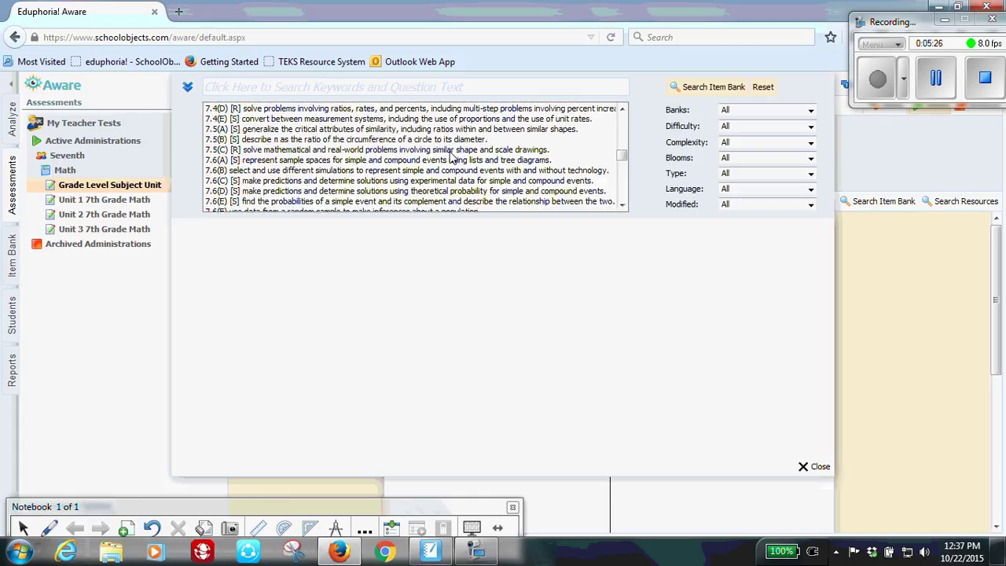
scroll(452, 157, down, 2)
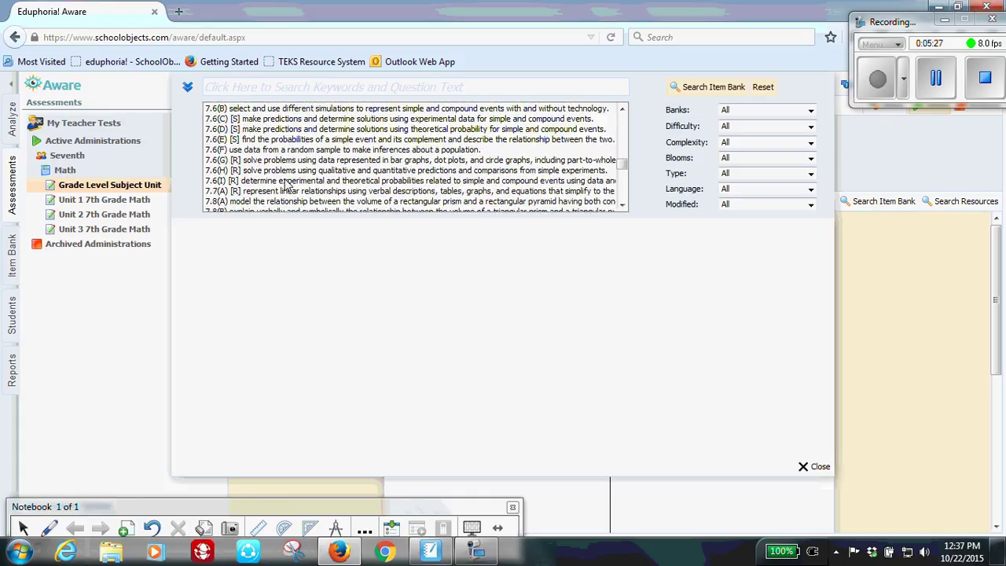
click(290, 171)
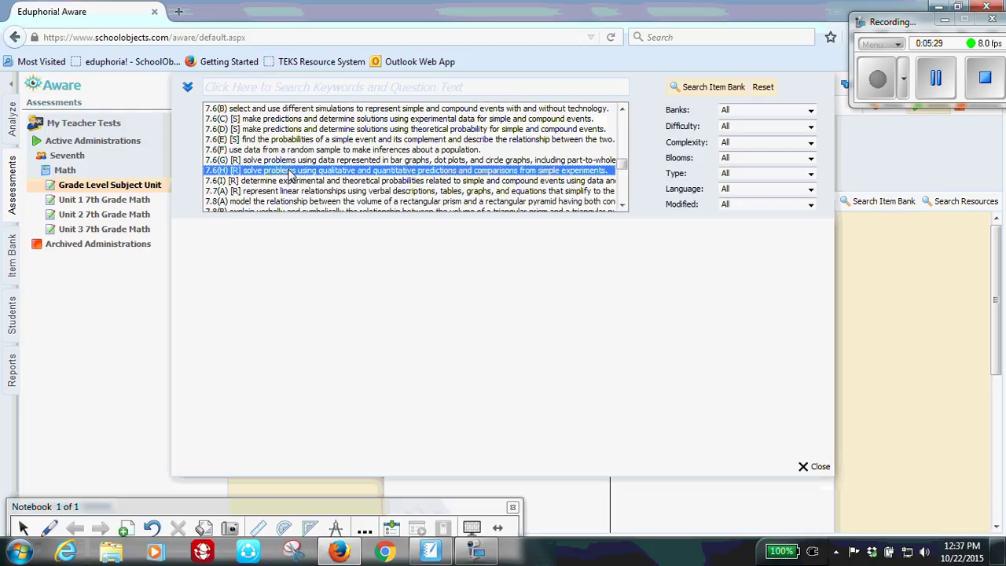
scroll(383, 160, up, 8)
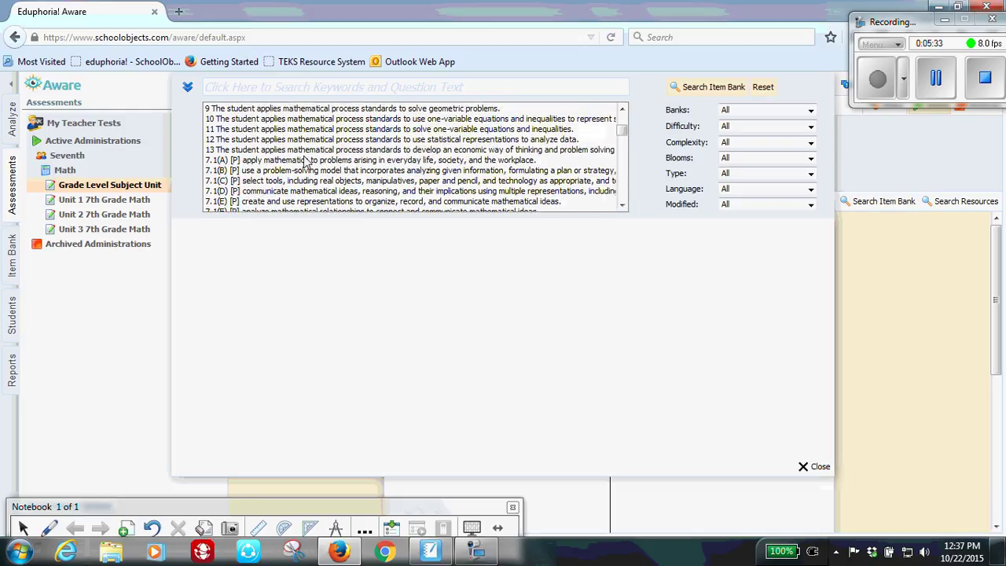
scroll(314, 157, down, 4)
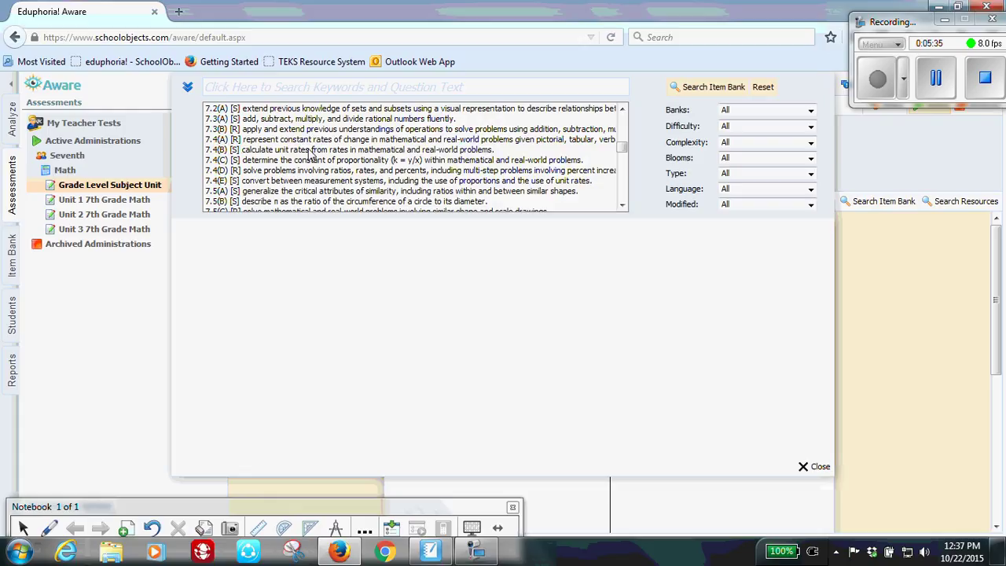
click(319, 150)
click(322, 141)
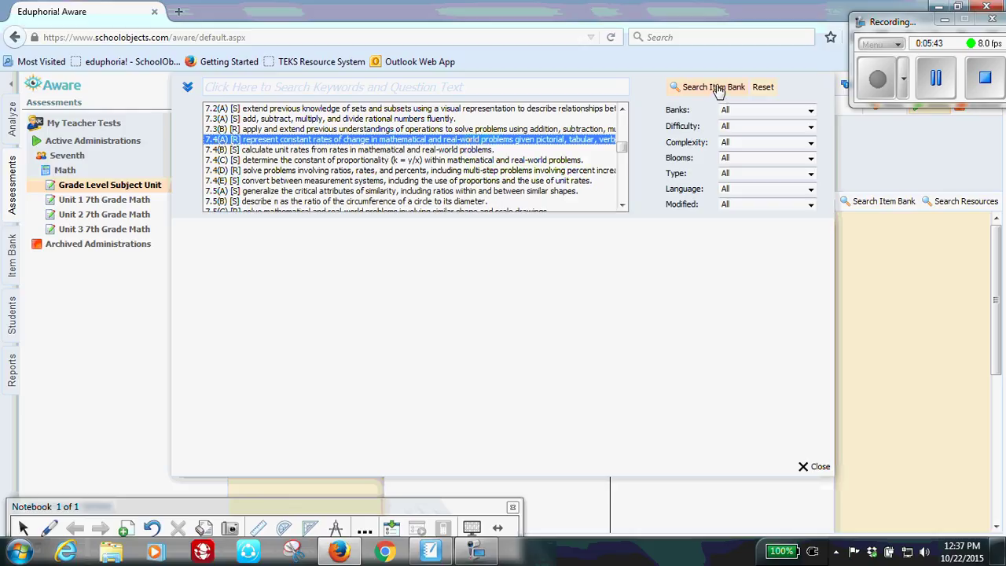
click(810, 110)
click(781, 156)
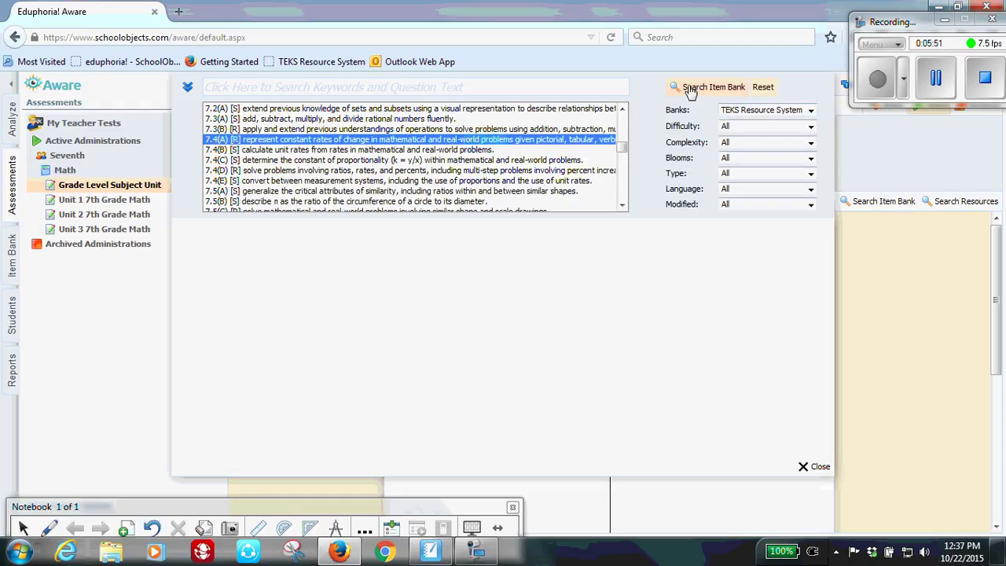
- Examine the options offered by the Difficulty, Complexity, Blooms, Type, Language and Modified filters of the item bank search
click(810, 128)
click(810, 128)
click(811, 128)
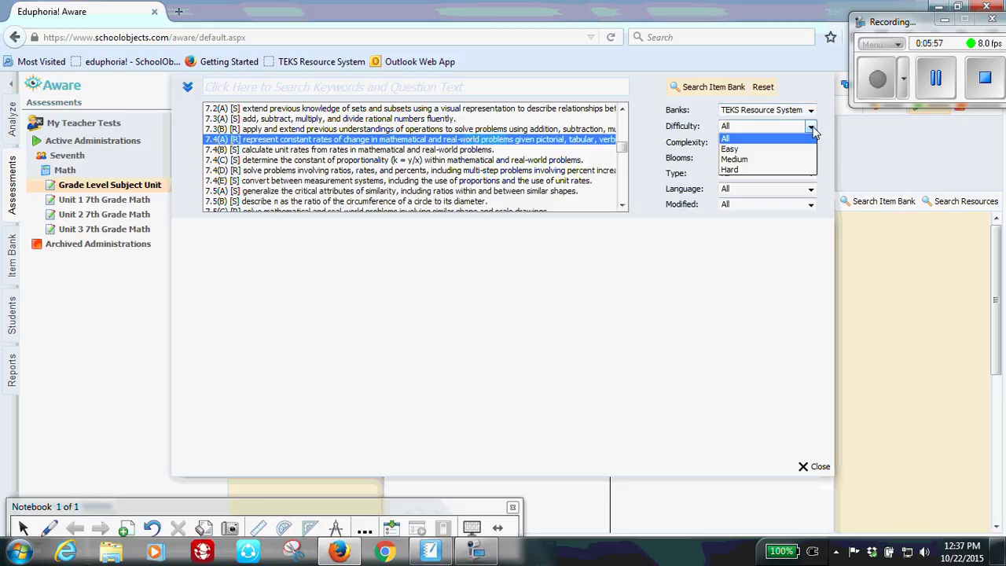
click(810, 128)
click(811, 143)
click(814, 143)
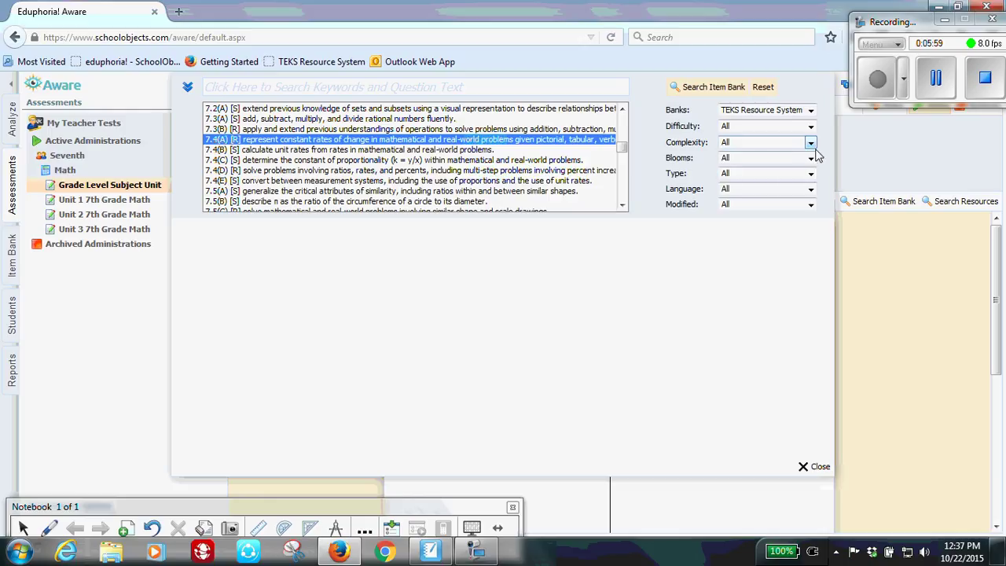
click(814, 159)
click(815, 160)
click(813, 175)
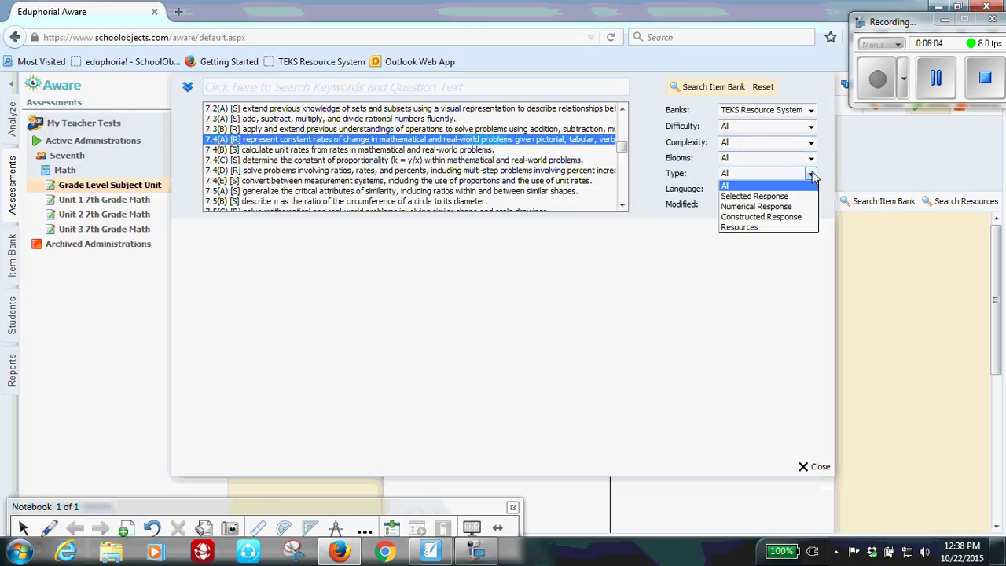
click(813, 174)
click(811, 191)
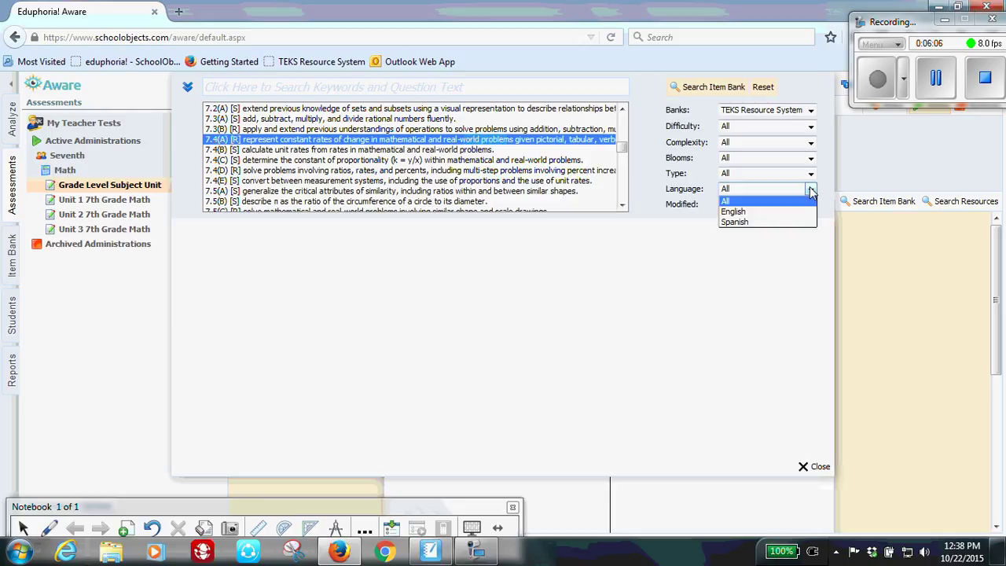
click(810, 191)
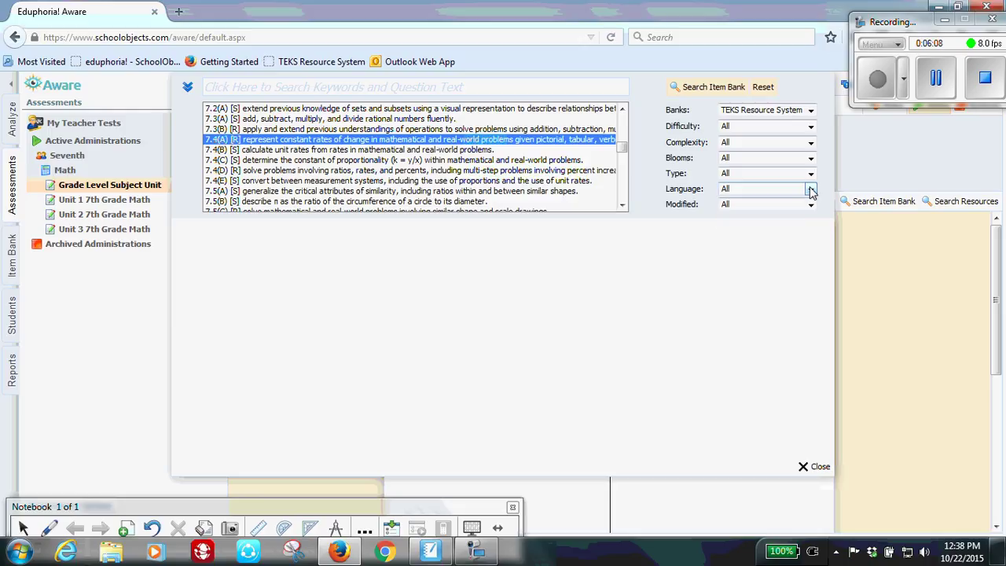
click(812, 204)
click(812, 204)
right_click(795, 116)
click(766, 275)
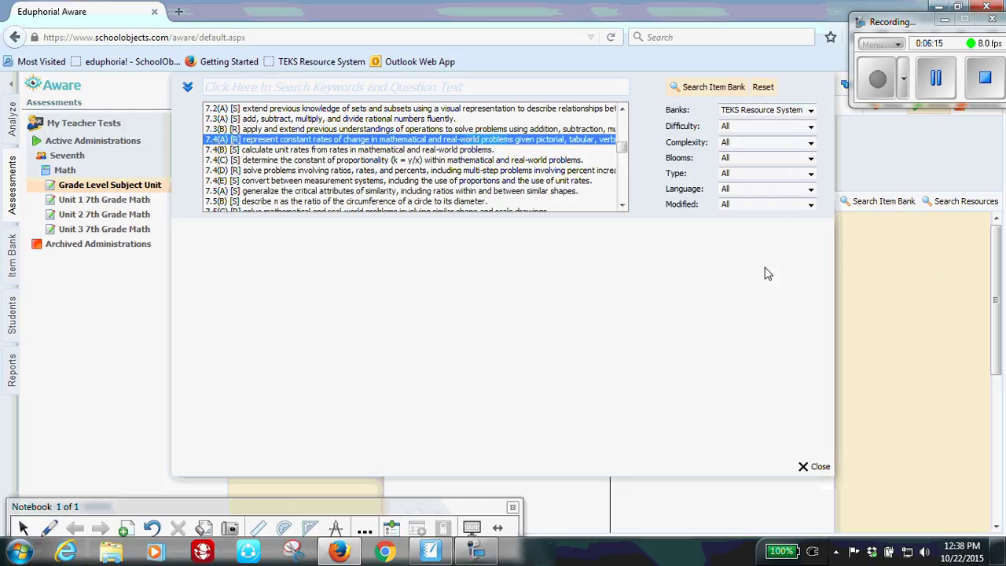
- Search the item bank with the chosen standard and bank, and look through the list of matching questions
click(706, 89)
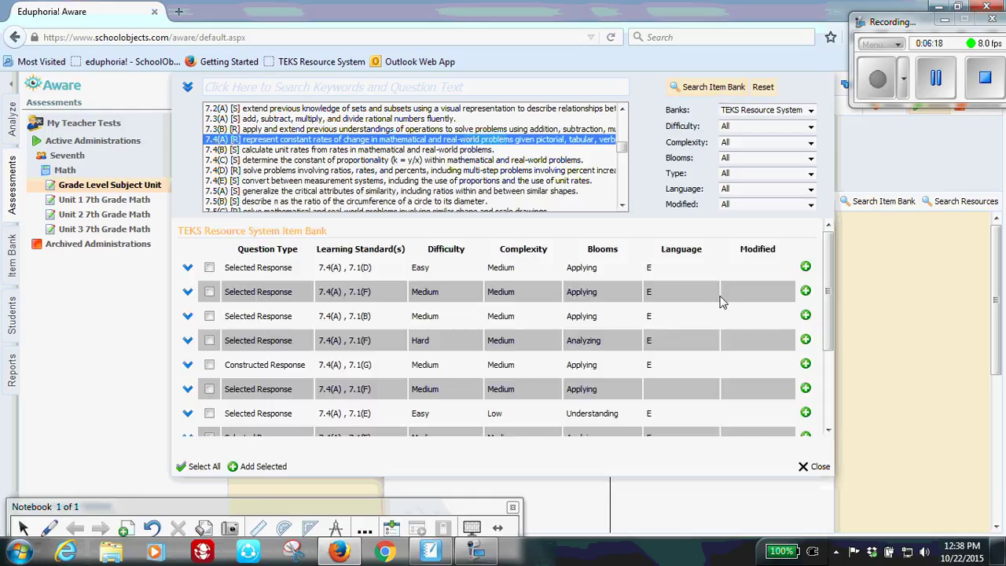
scroll(653, 350, down, 3)
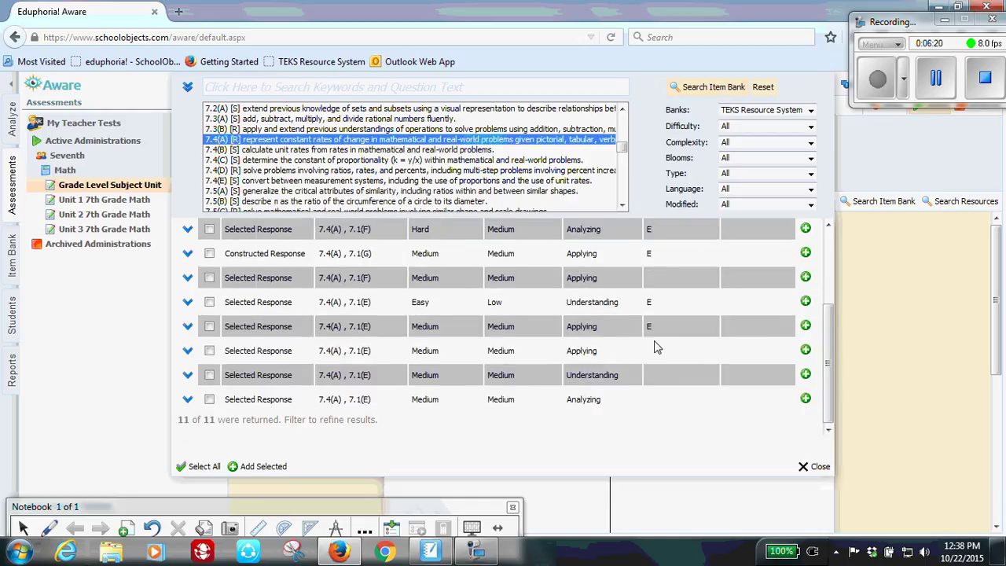
scroll(711, 339, up, 5)
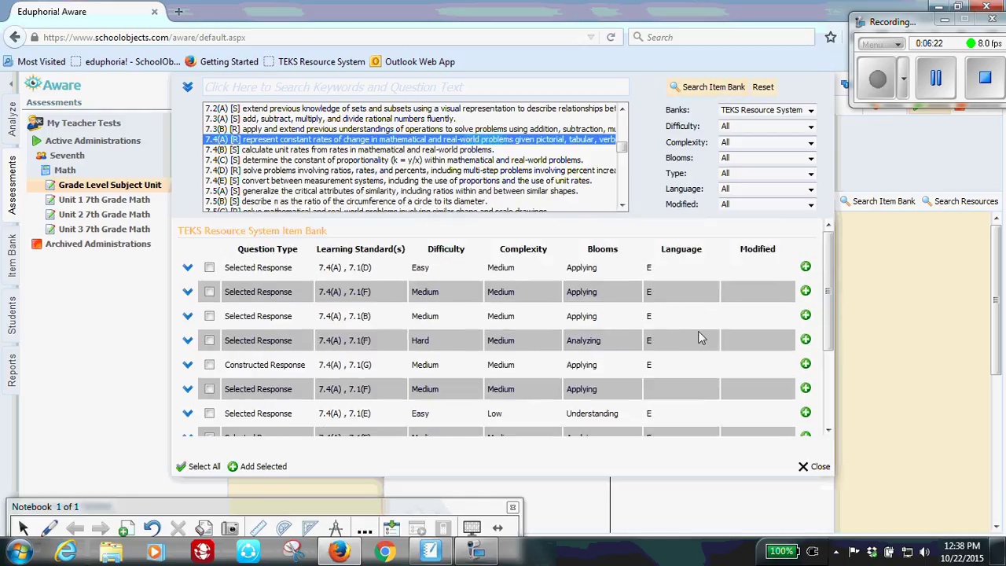
- Preview the easy selected-response question for 7.4(A), 7.1(D) with its answer choices, select it for the test and collapse its preview
click(188, 269)
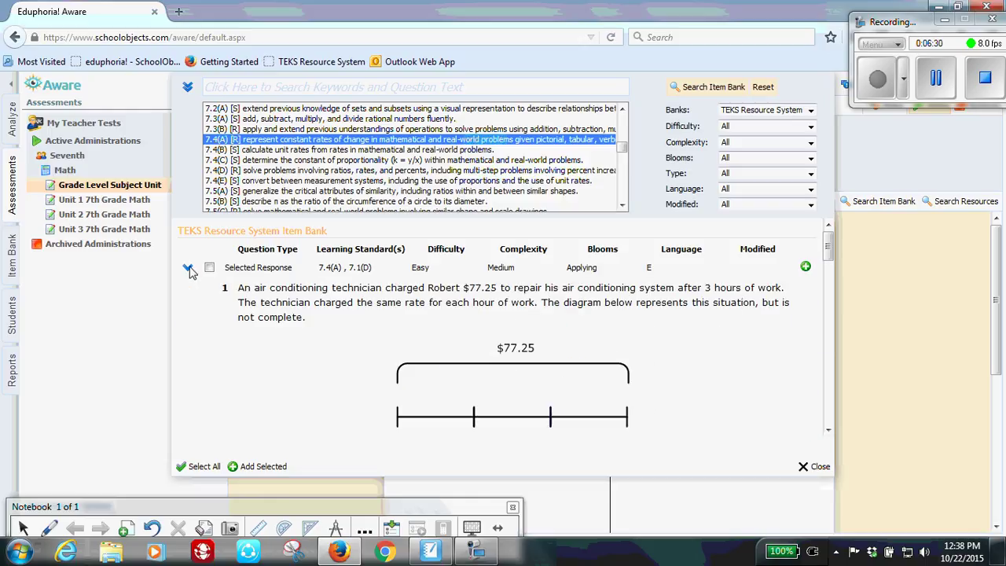
scroll(628, 307, down, 8)
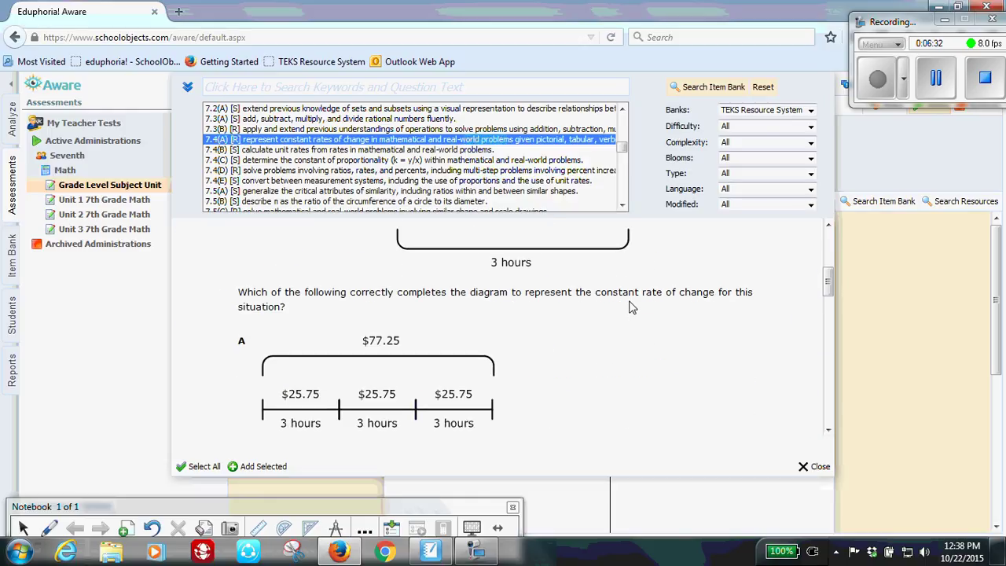
scroll(628, 307, down, 10)
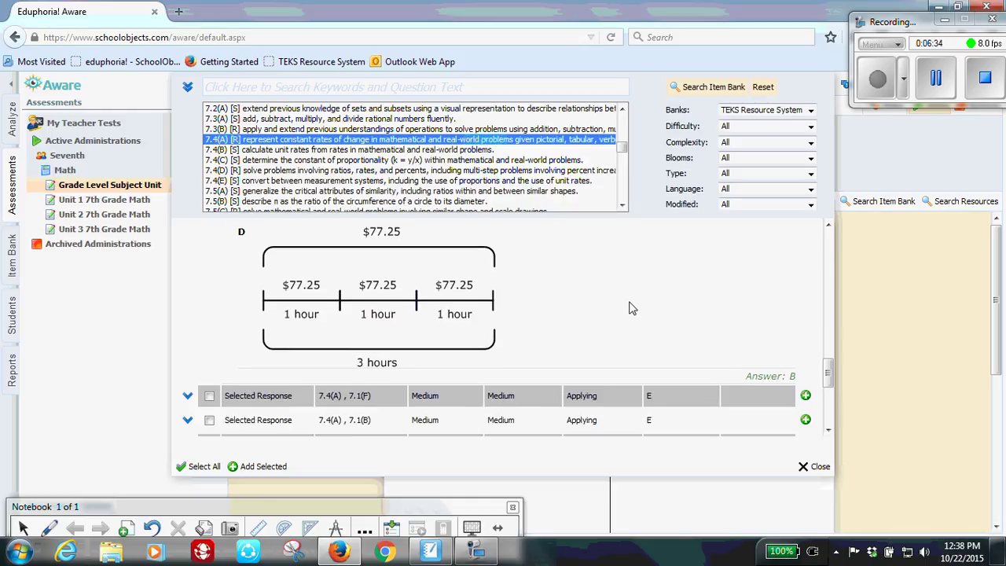
scroll(629, 307, up, 15)
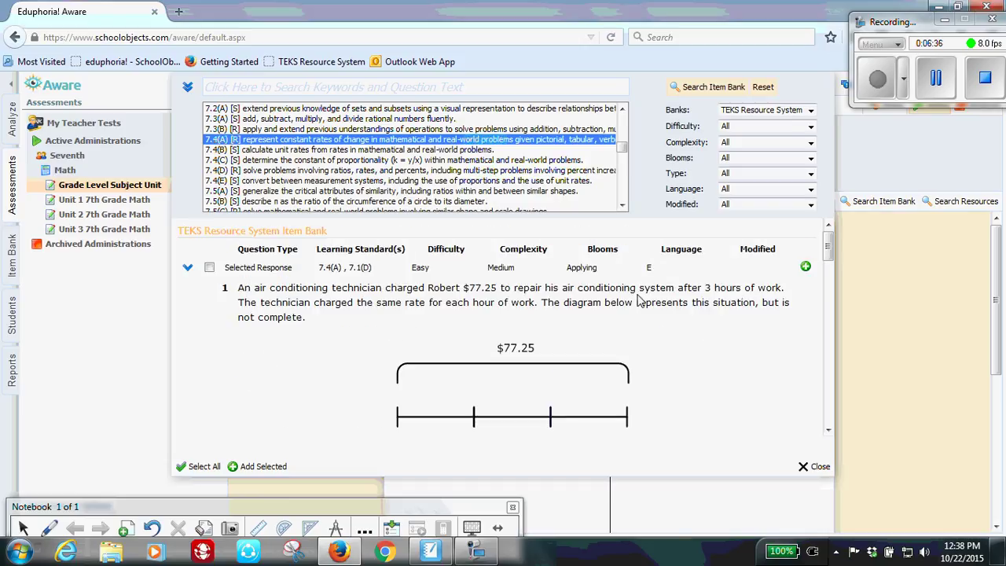
click(188, 268)
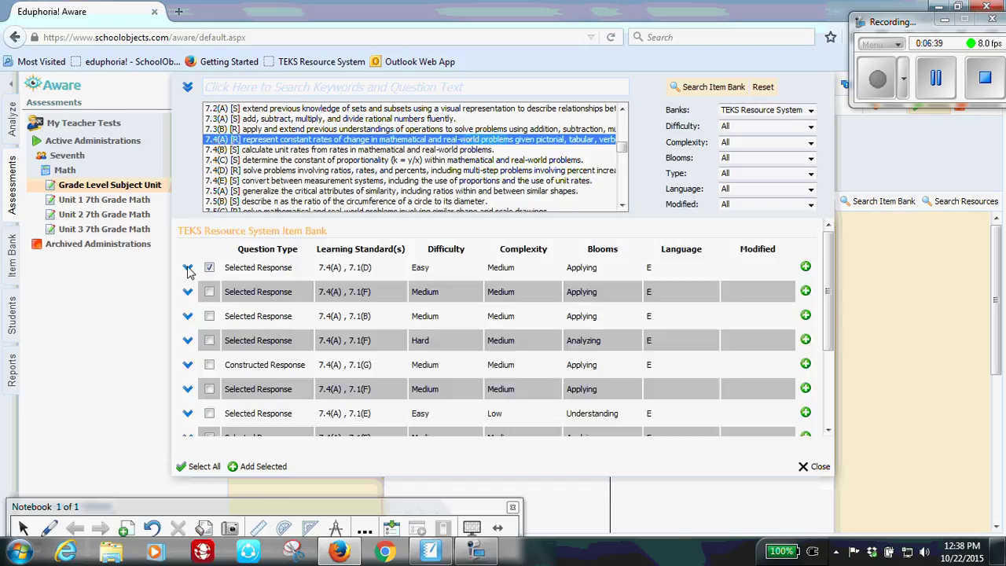
- Preview the medium-difficulty 7.4(A), 7.1(F) question about the prototype car, select it as well and collapse its preview
click(189, 293)
scroll(619, 348, down, 5)
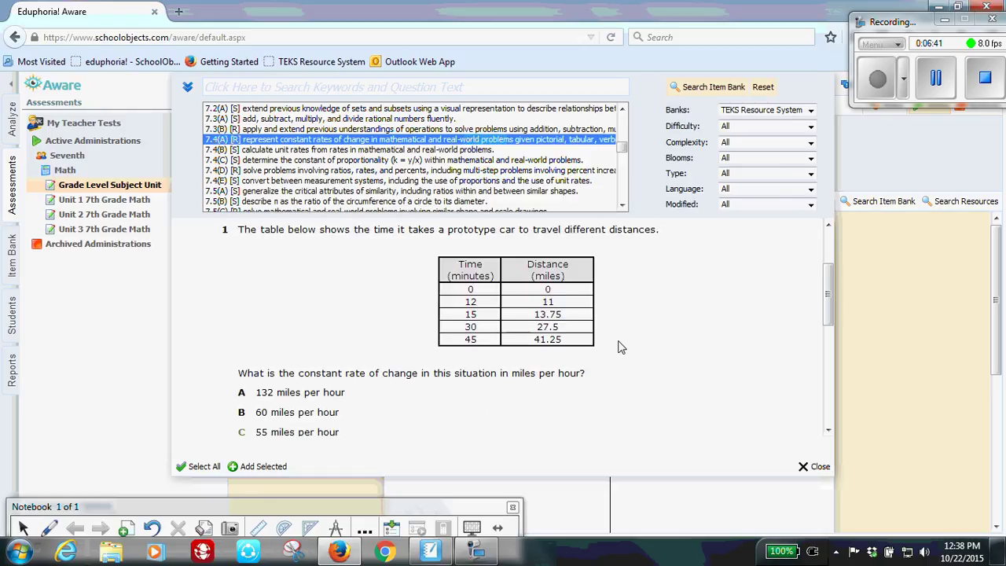
scroll(619, 348, up, 3)
scroll(619, 347, up, 2)
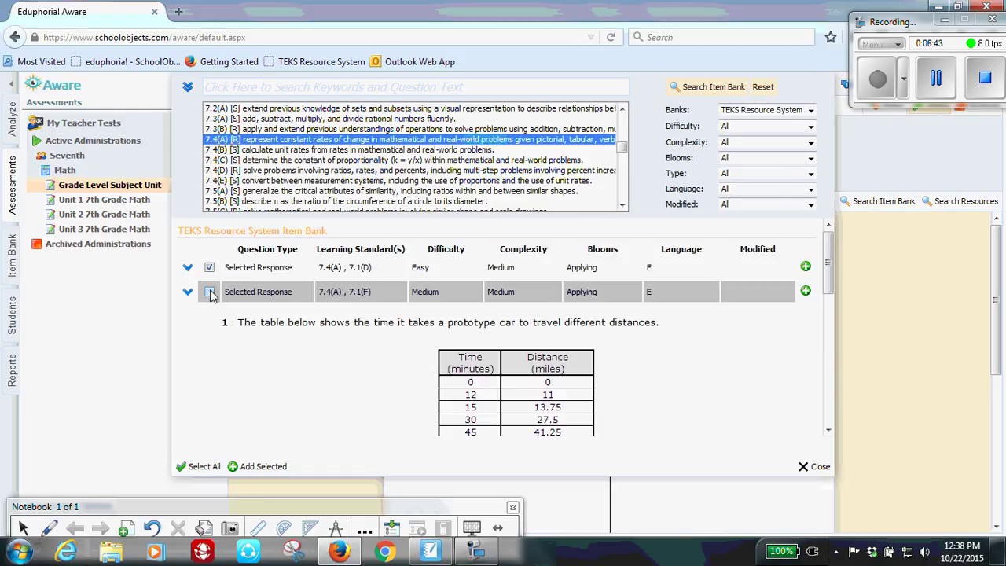
click(209, 292)
click(188, 292)
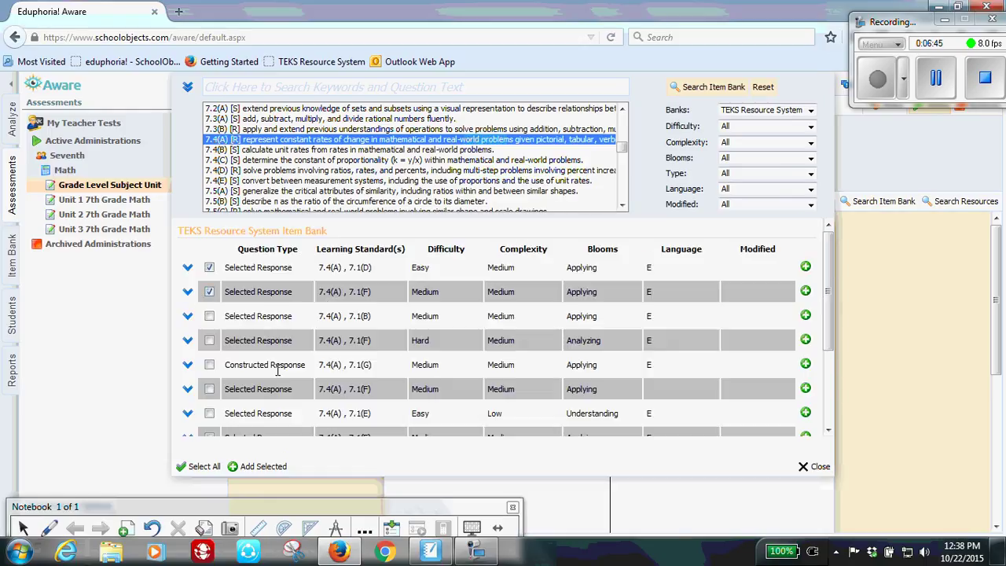
- Preview the constructed-response question for 7.4(A), 7.1(G) about the doll house, read its table and graphing task, and collapse its preview
scroll(392, 342, down, 3)
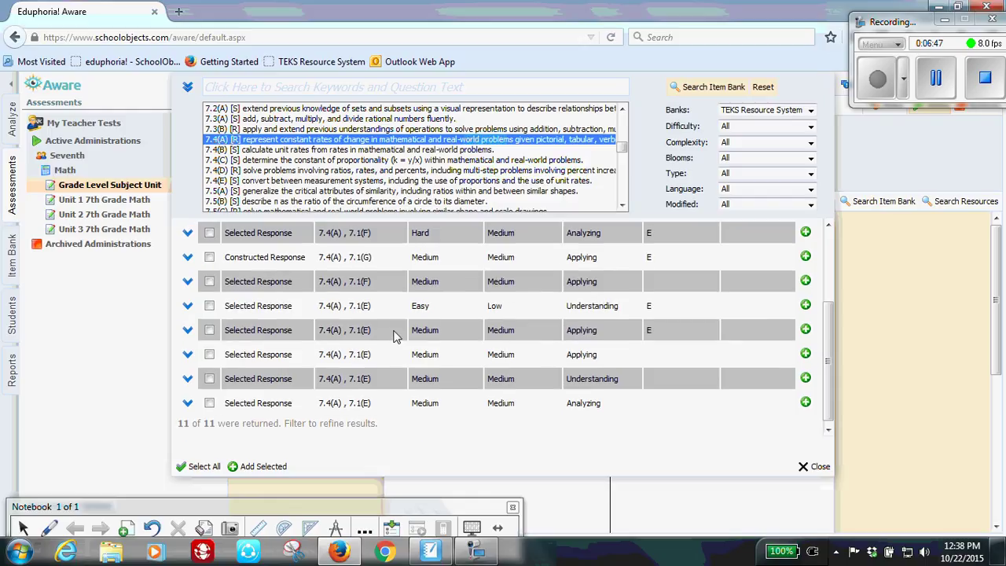
scroll(395, 336, up, 3)
scroll(395, 335, down, 3)
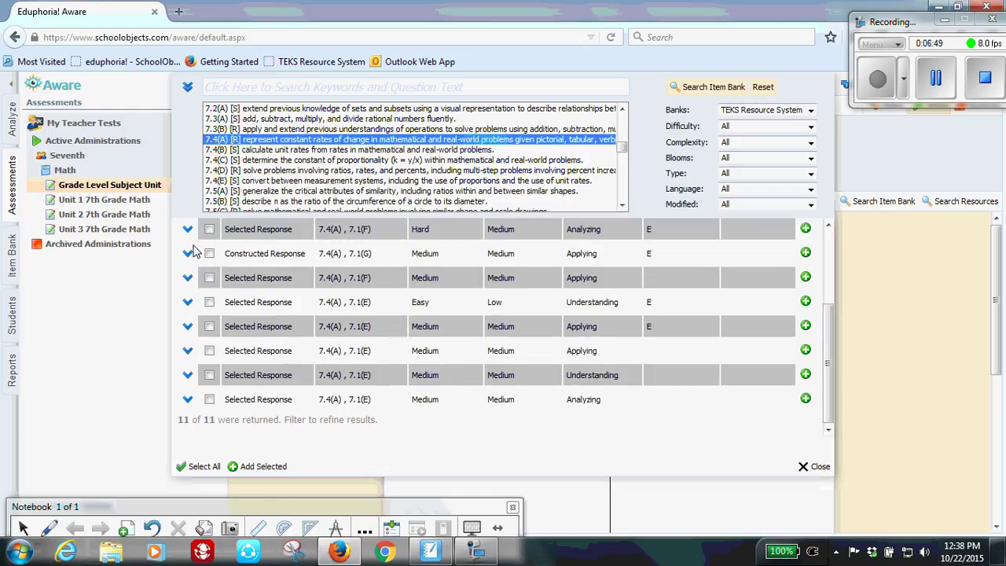
click(189, 255)
scroll(567, 324, down, 10)
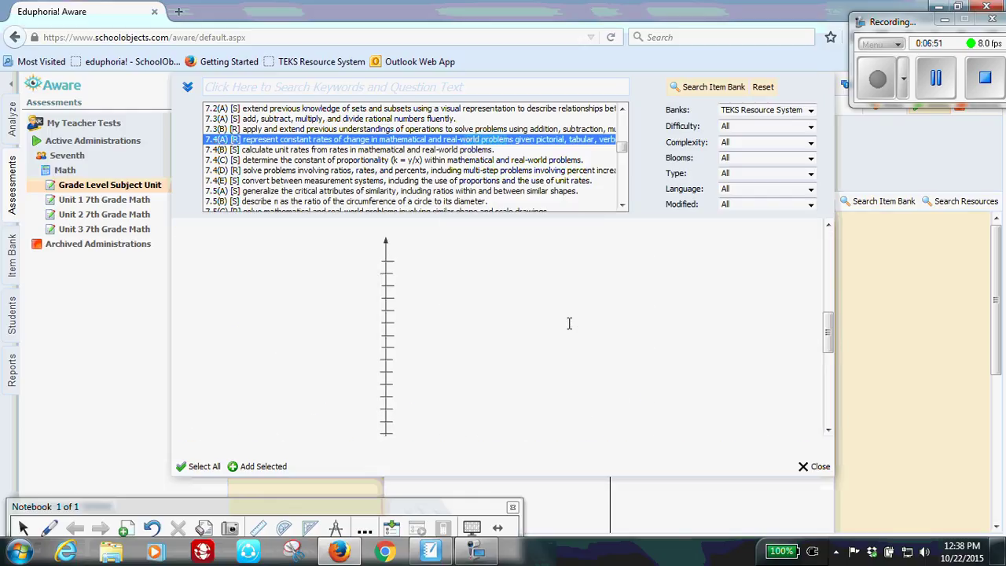
scroll(574, 316, up, 10)
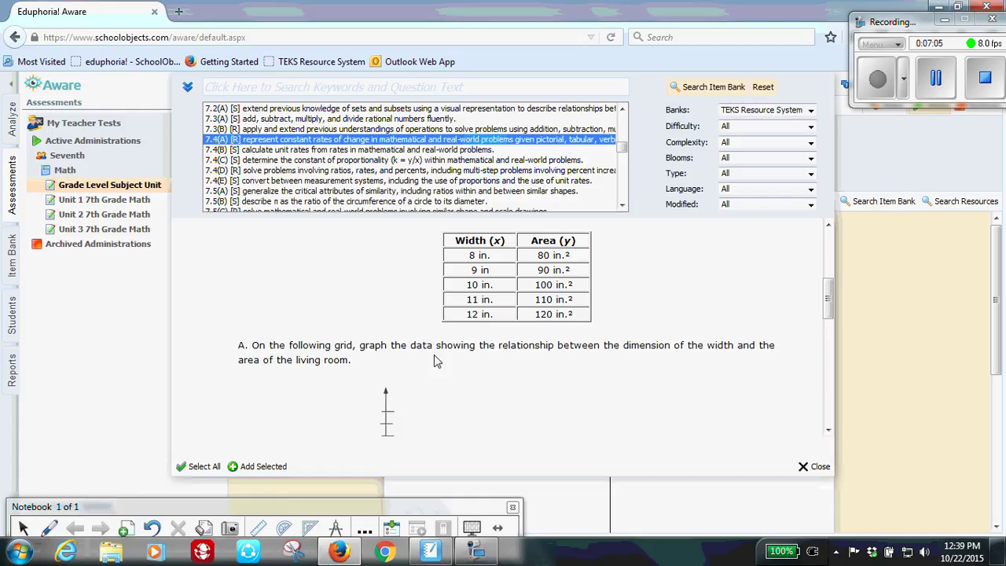
scroll(629, 314, up, 3)
scroll(628, 310, up, 1)
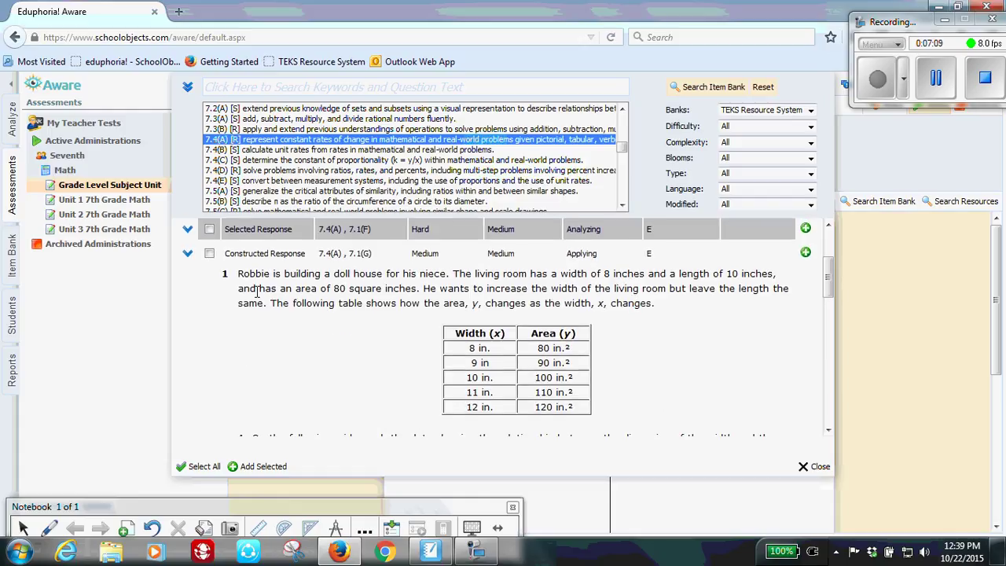
scroll(665, 353, down, 2)
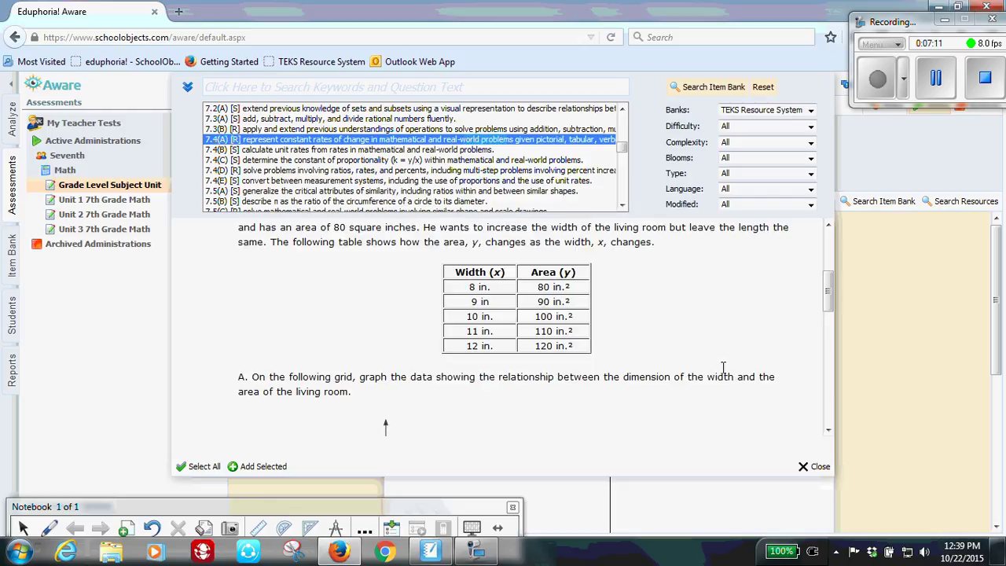
scroll(721, 369, up, 3)
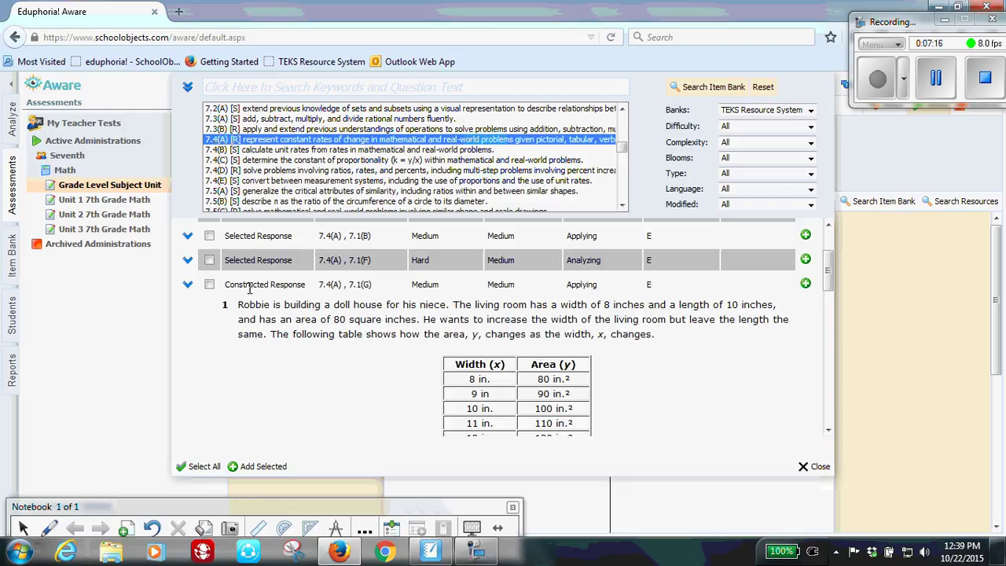
click(189, 285)
scroll(206, 319, down, 1)
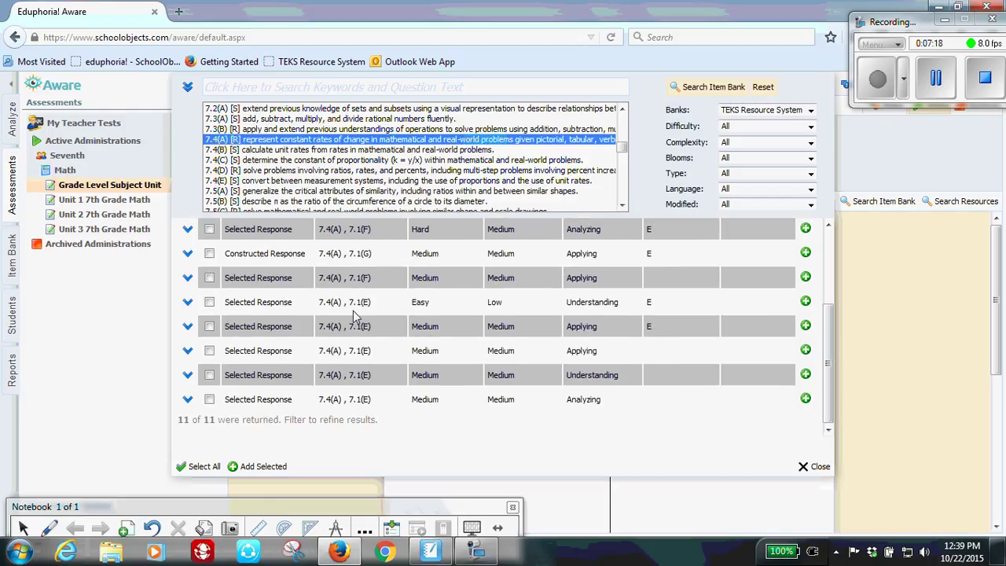
- Select the medium-difficulty, applying-level 7.4(A), 7.1(E) question marked E, and add all selected questions to the test
click(209, 327)
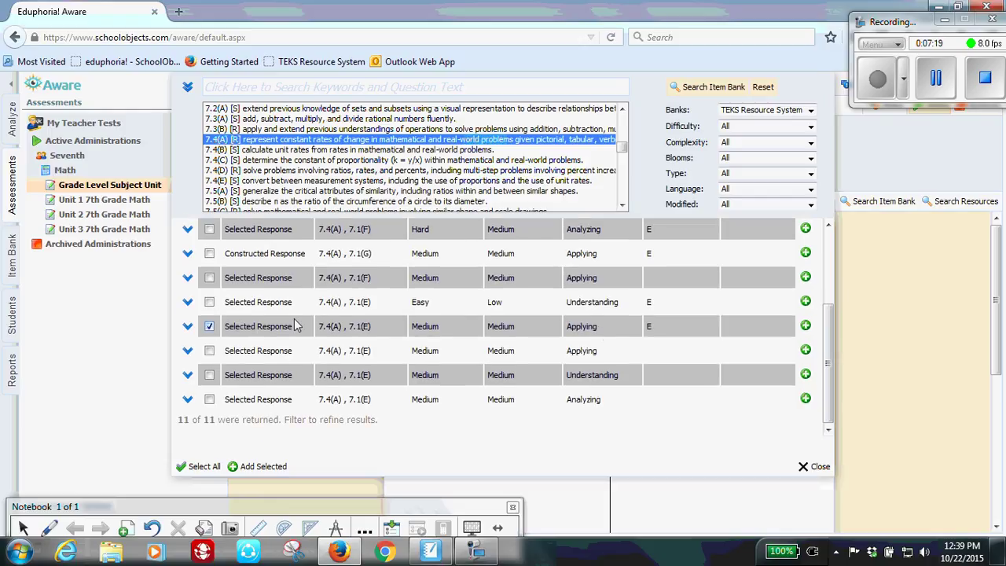
click(264, 468)
- Search the item bank for standard 7.4(E) and preview the first two matching questions, closing the item bank at the end
click(267, 180)
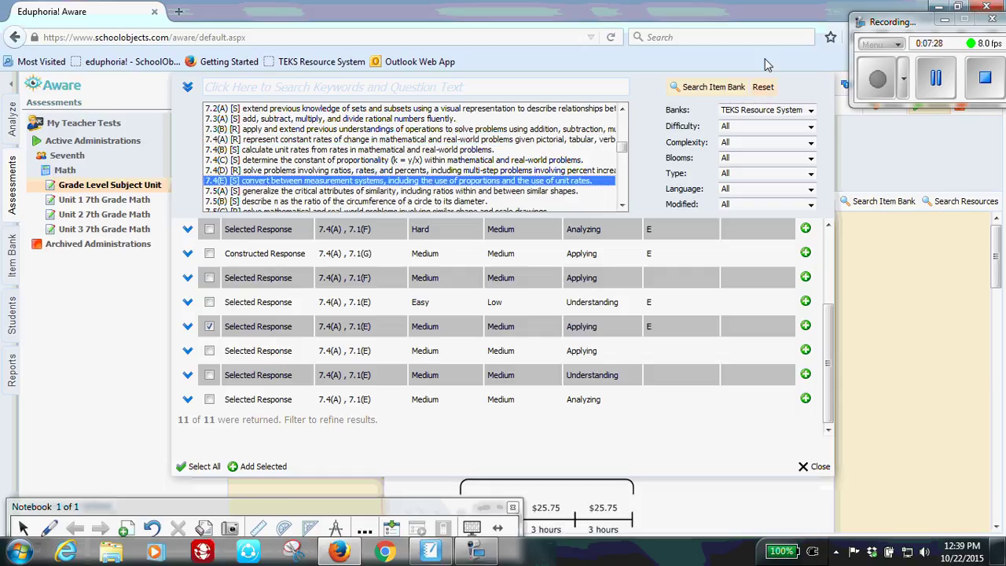
click(713, 92)
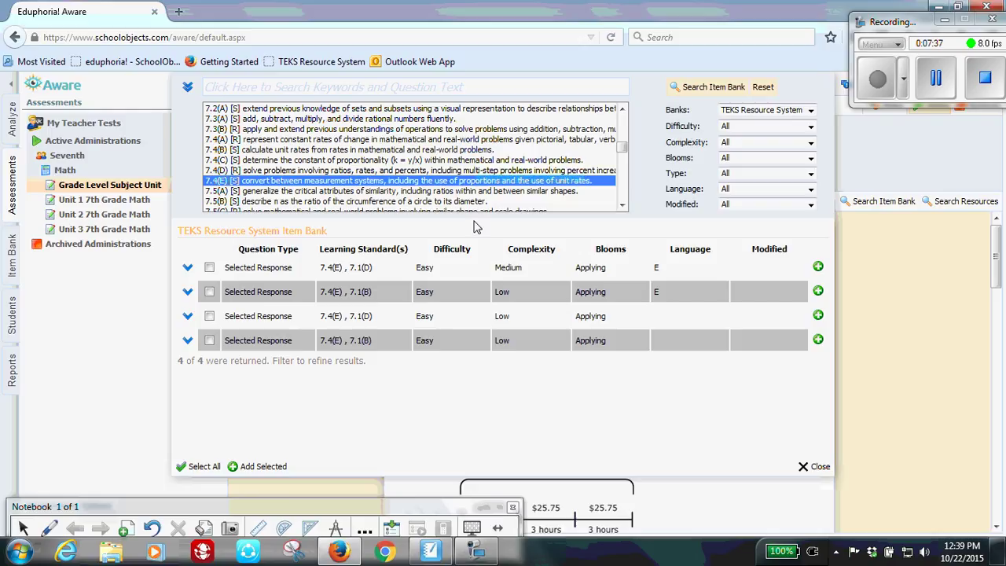
click(187, 268)
click(187, 268)
click(187, 293)
click(187, 292)
click(813, 469)
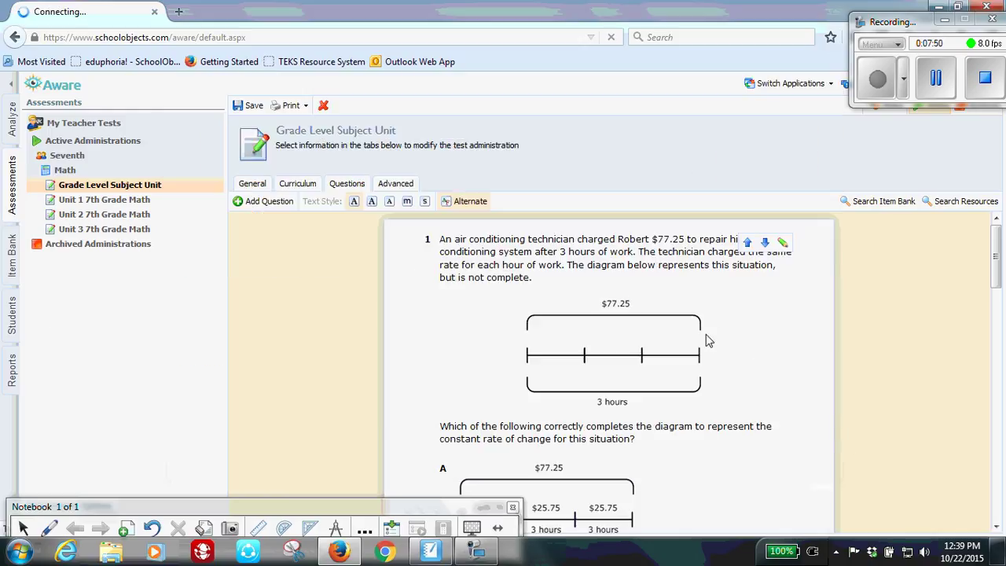
- Look through the added test questions and move the kilograms-and-pounds question up to second place
scroll(707, 334, down, 3)
scroll(705, 327, down, 10)
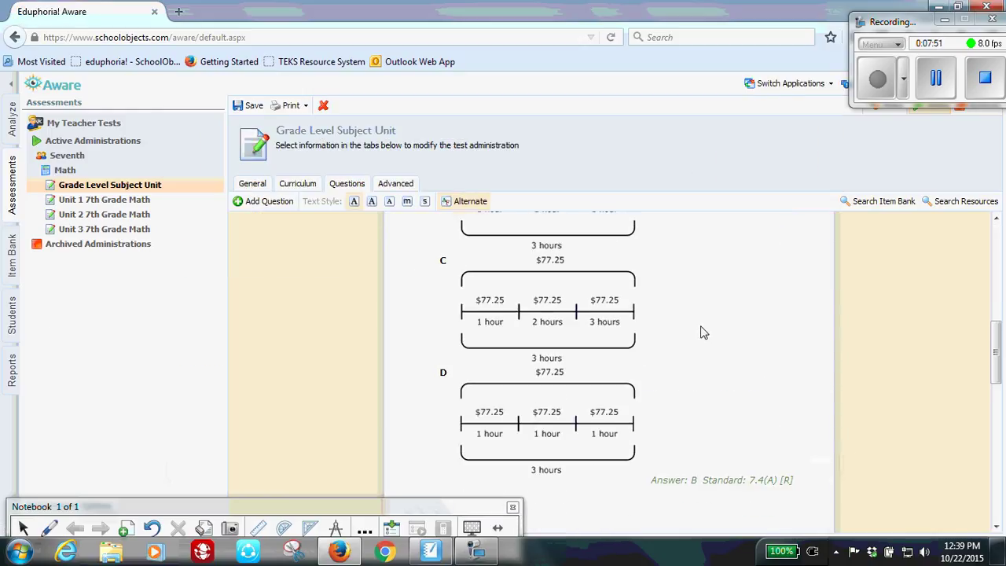
scroll(698, 326, down, 5)
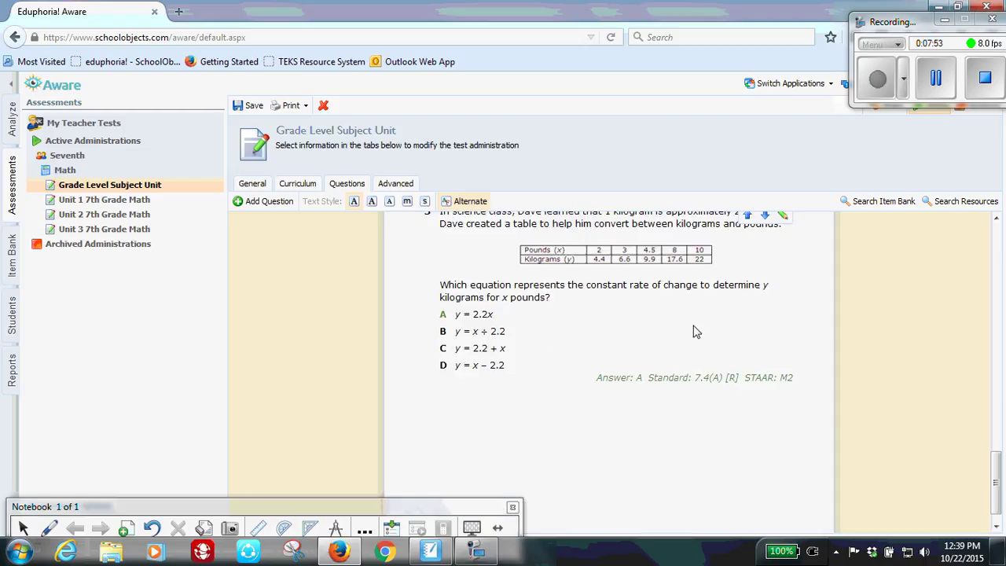
scroll(686, 333, up, 1)
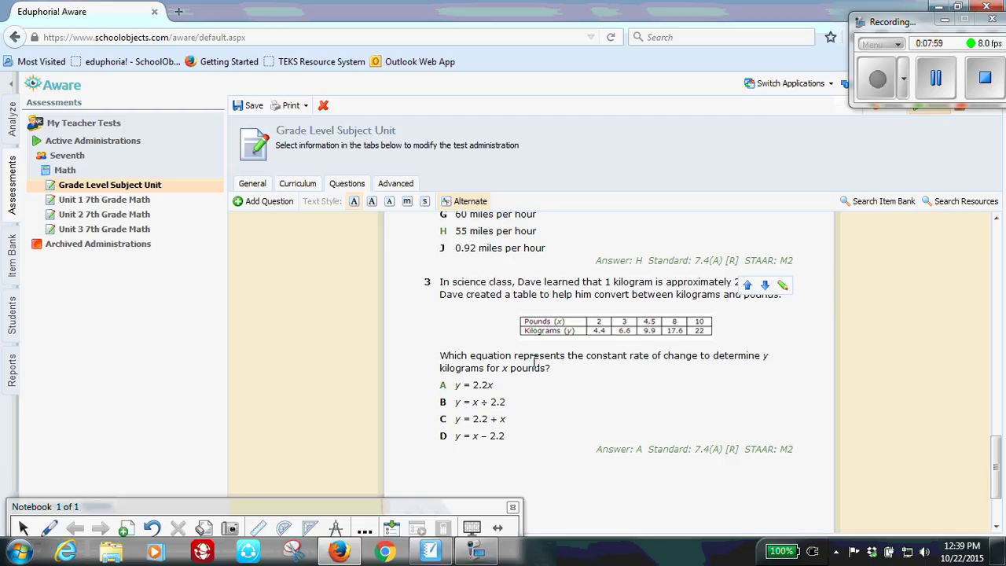
scroll(723, 381, up, 5)
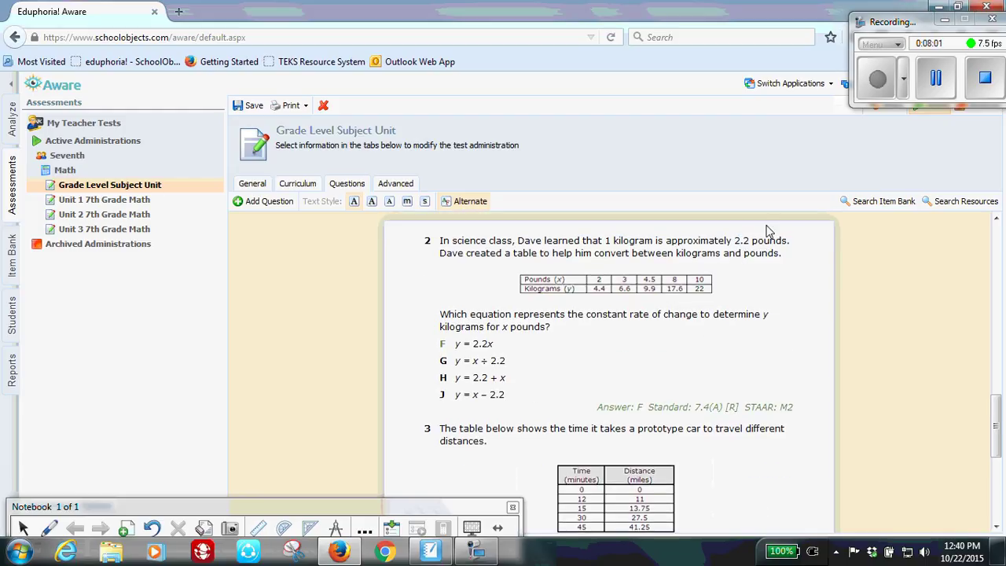
scroll(762, 313, up, 3)
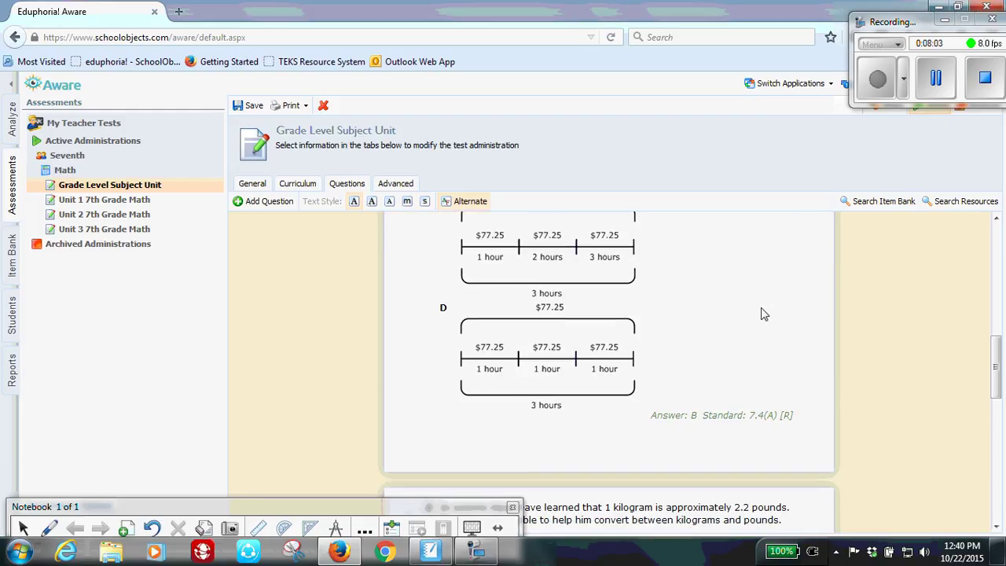
- Open question 1 about the air conditioning technician for editing and look through its text, answer choices and rationale fields
scroll(762, 313, up, 7)
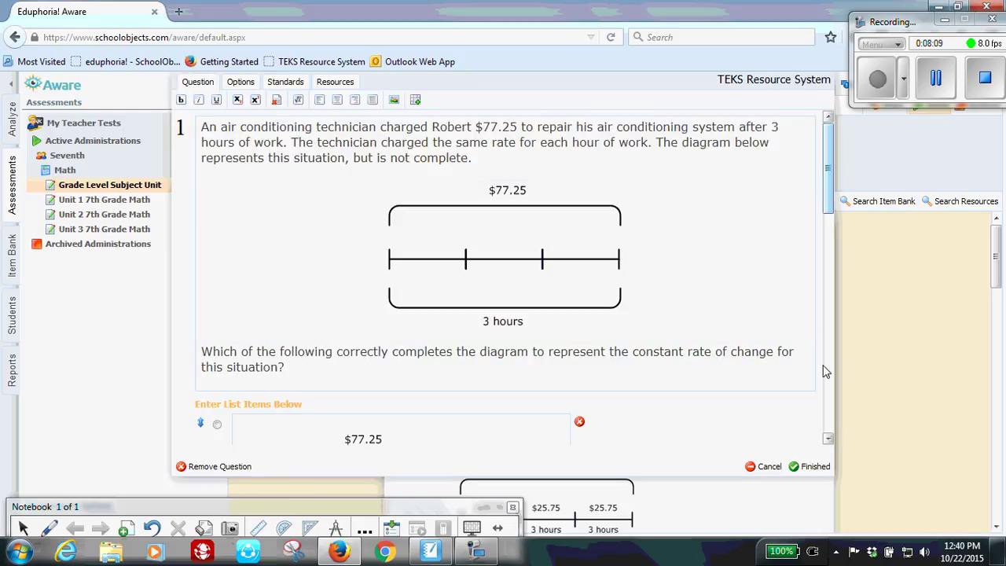
click(769, 469)
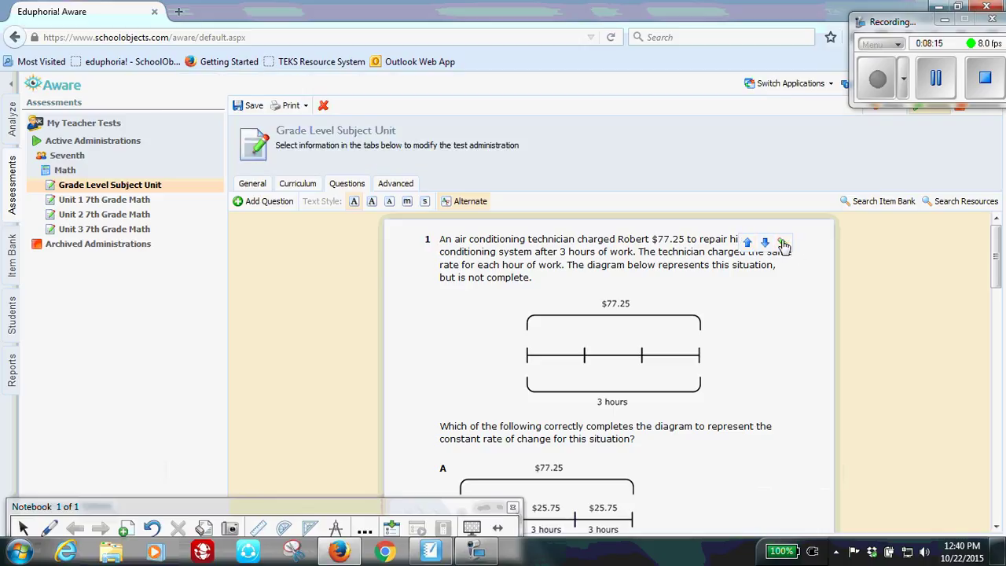
click(782, 245)
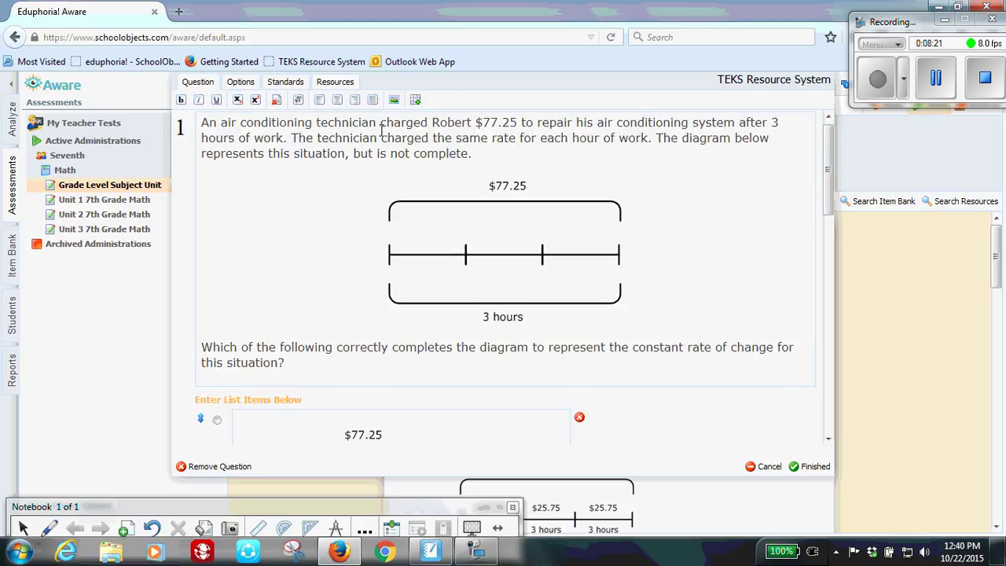
scroll(380, 132, down, 3)
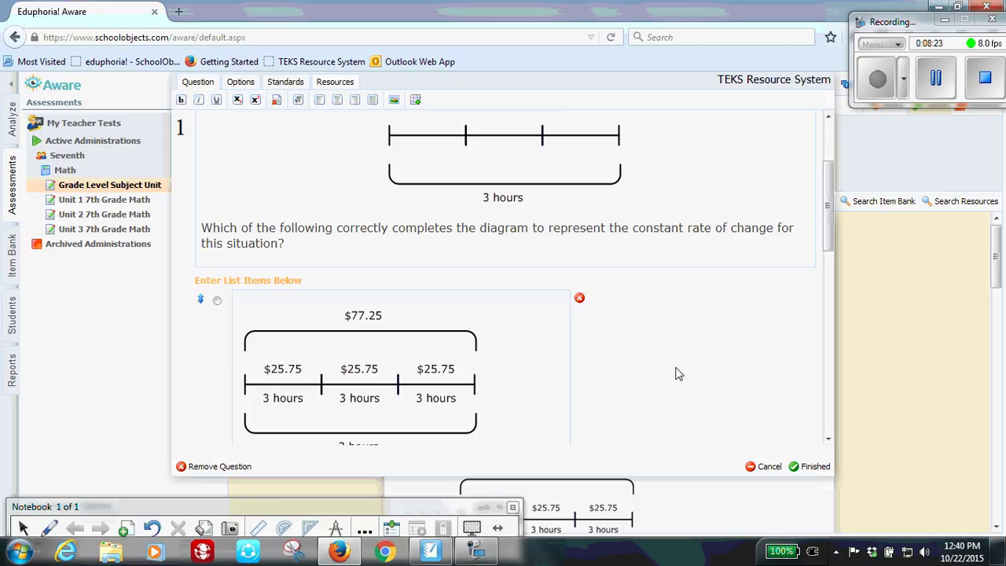
scroll(679, 370, down, 10)
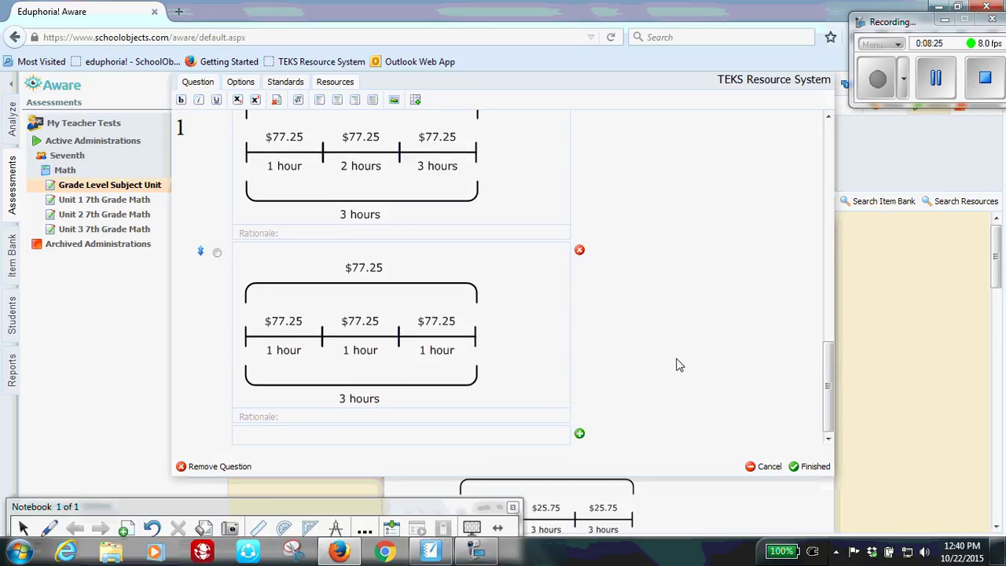
scroll(682, 357, up, 10)
- Examine question 1's additional options, including the Spacing Below choices, its associated standards and its resources, and return to the question content
click(236, 85)
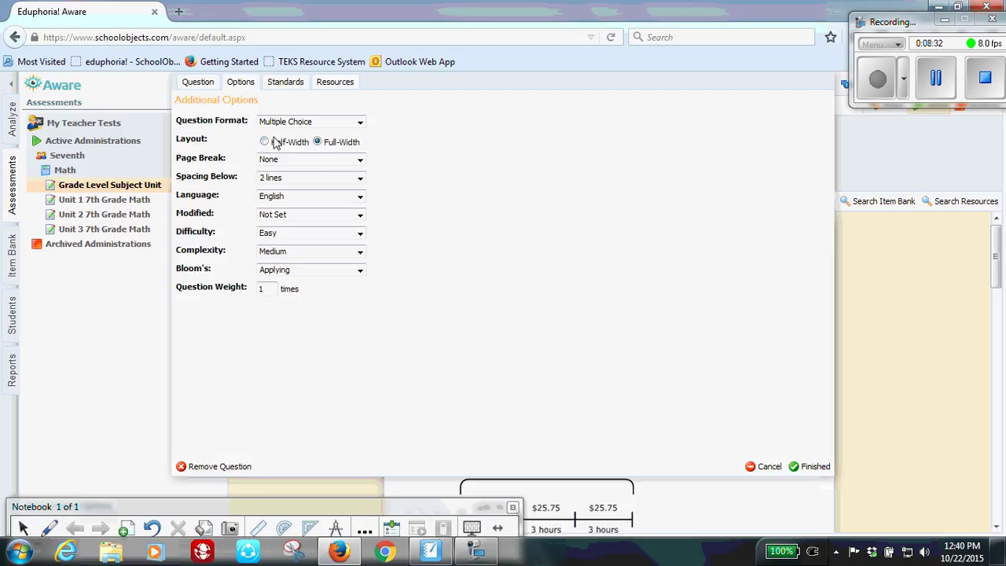
click(359, 179)
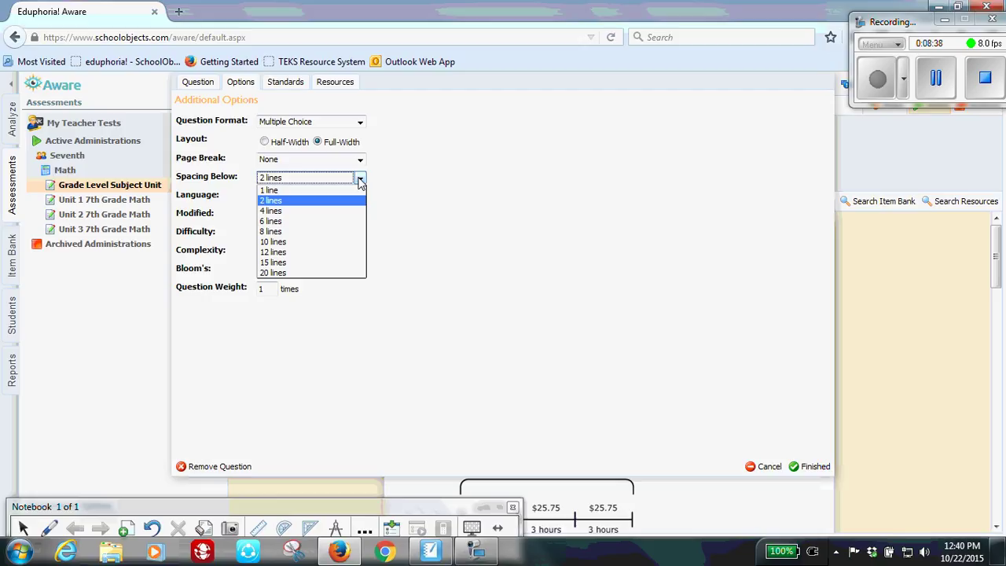
click(360, 182)
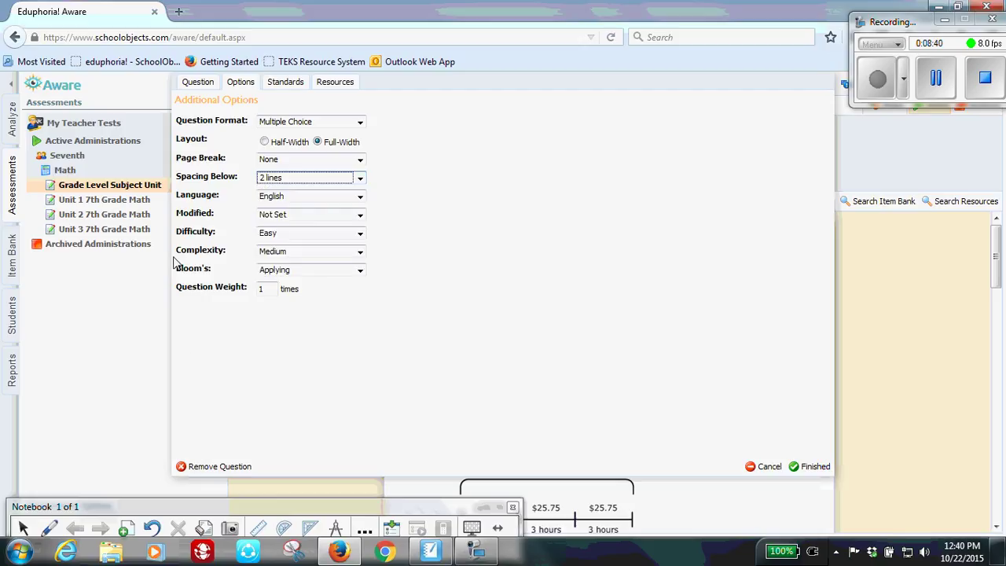
click(271, 82)
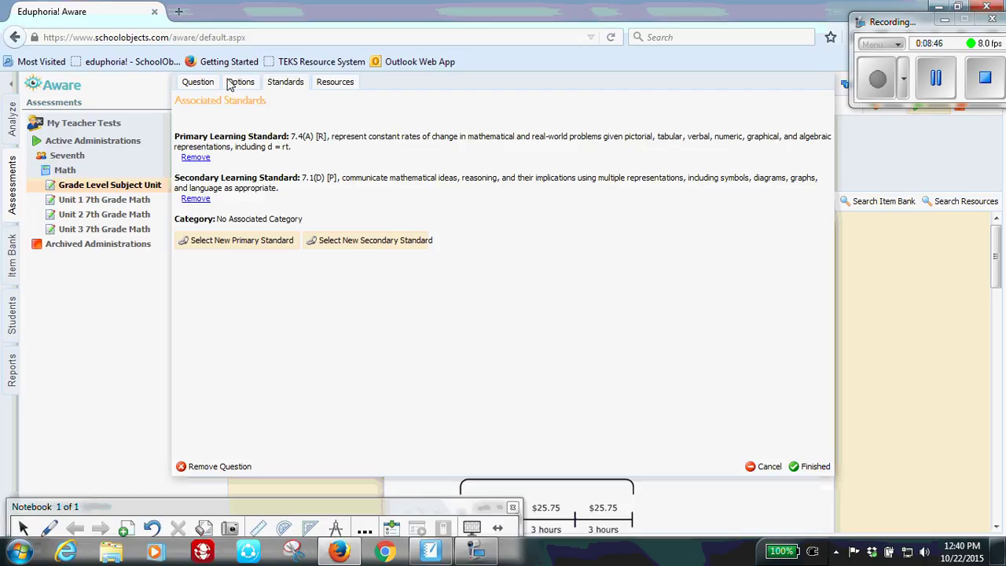
click(351, 83)
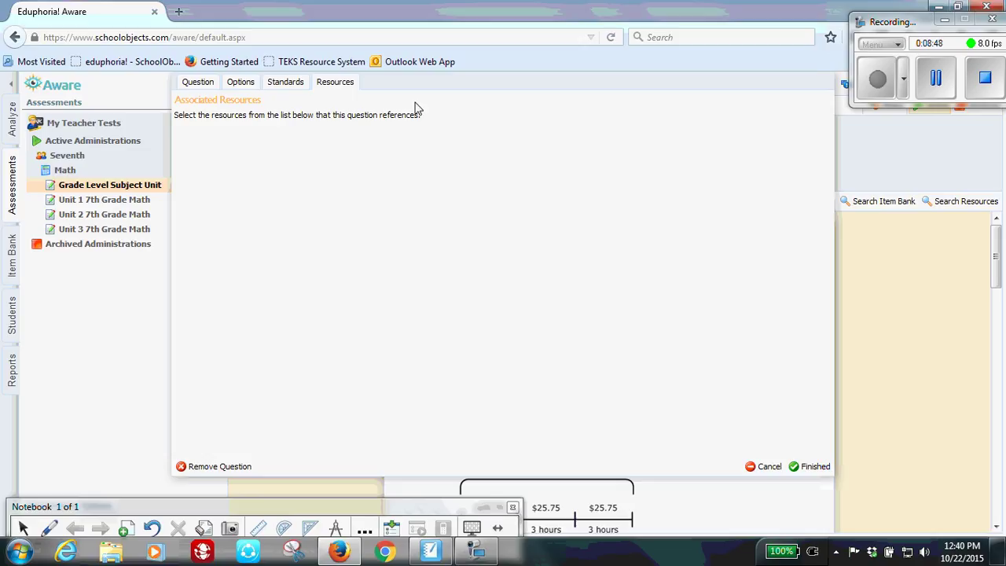
click(198, 83)
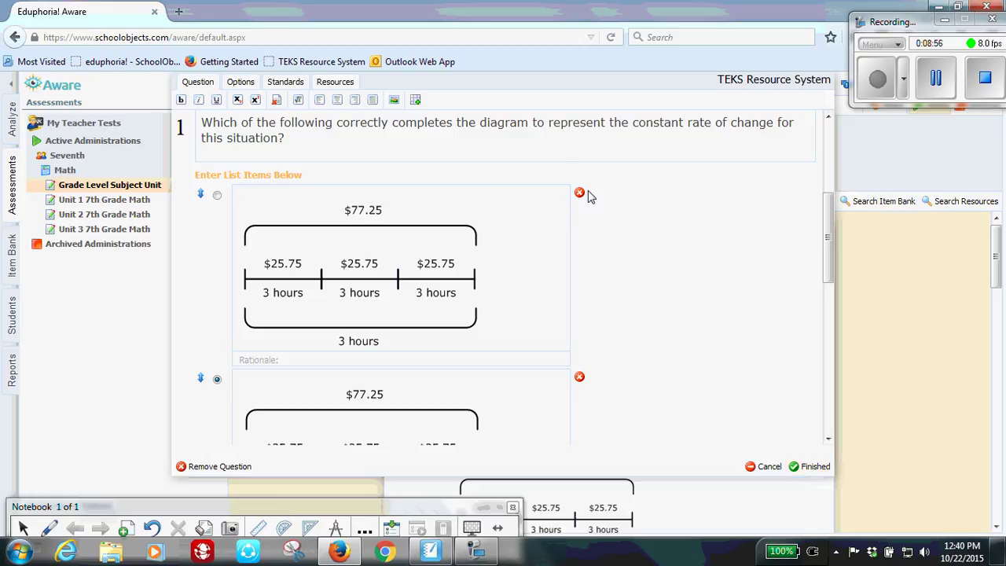
- Remove the air conditioning technician question from the test and look over the remaining questions
click(189, 469)
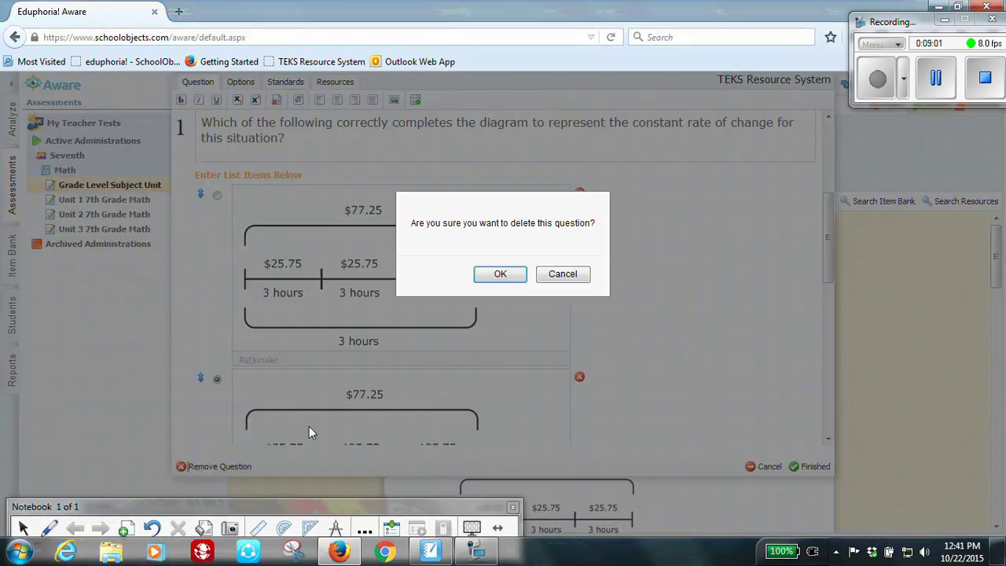
click(506, 276)
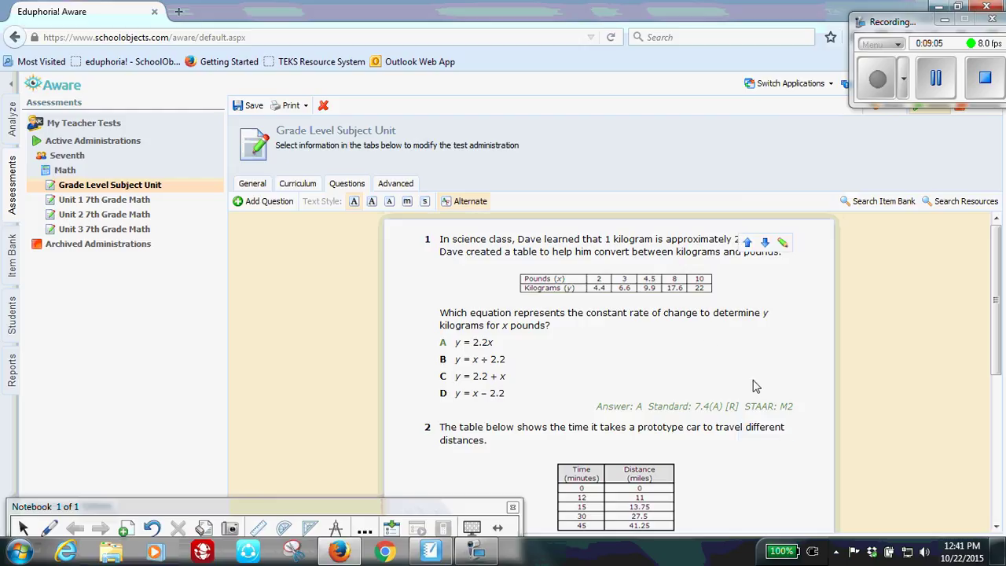
scroll(762, 383, down, 5)
scroll(770, 383, up, 5)
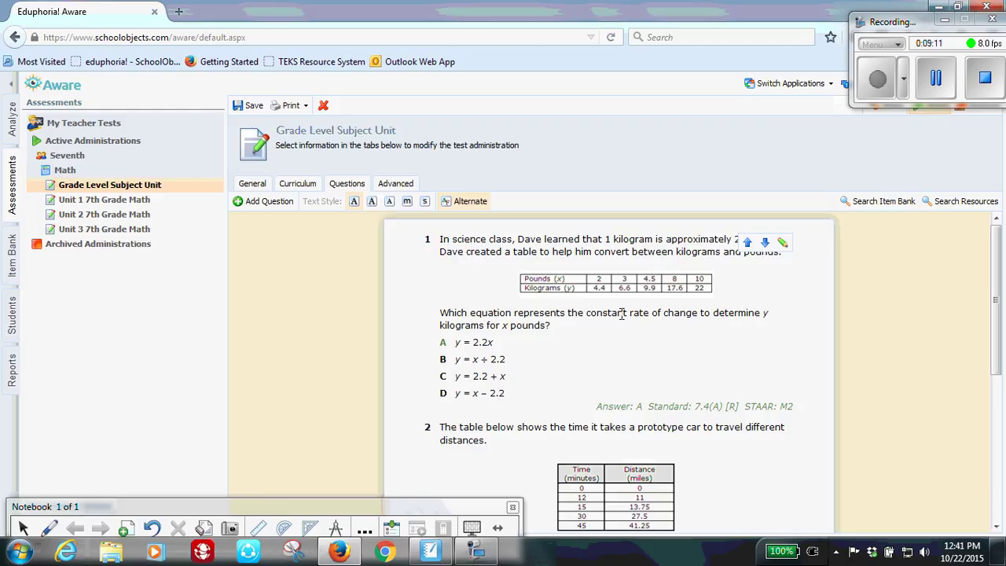
- Search for a colleague by last name among the users the test can be shared with
drag(892, 24, 901, 454)
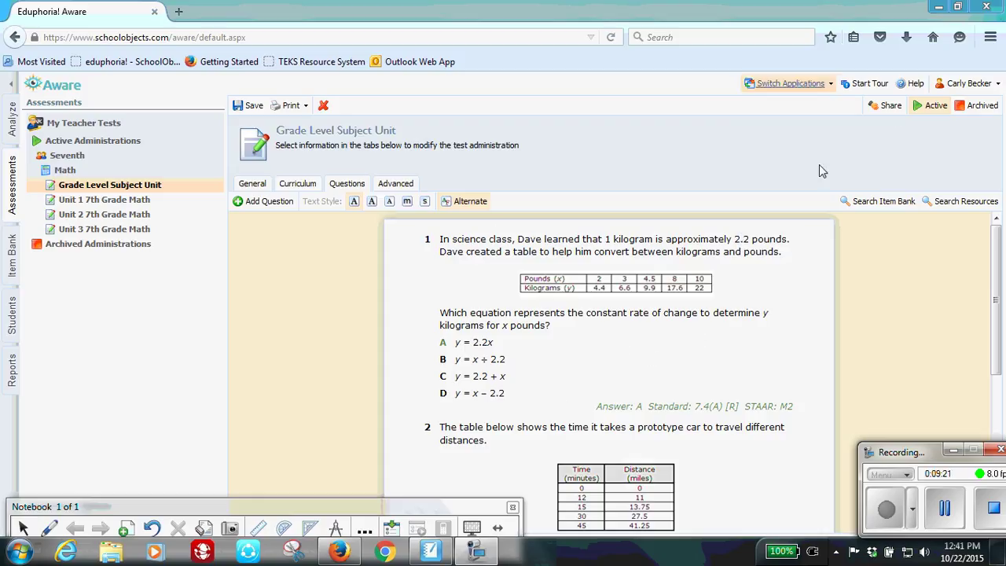
click(887, 110)
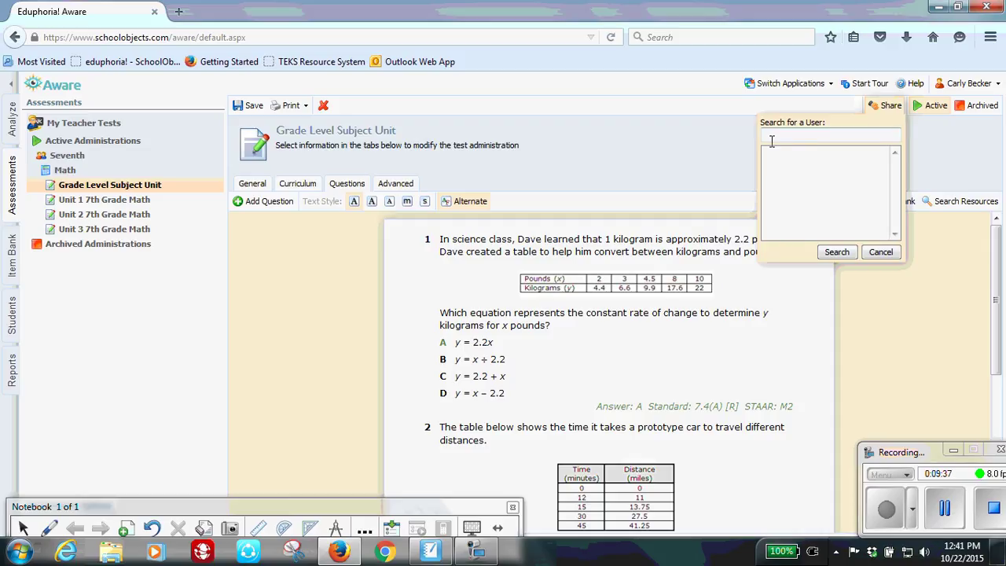
click(924, 160)
click(886, 106)
click(839, 130)
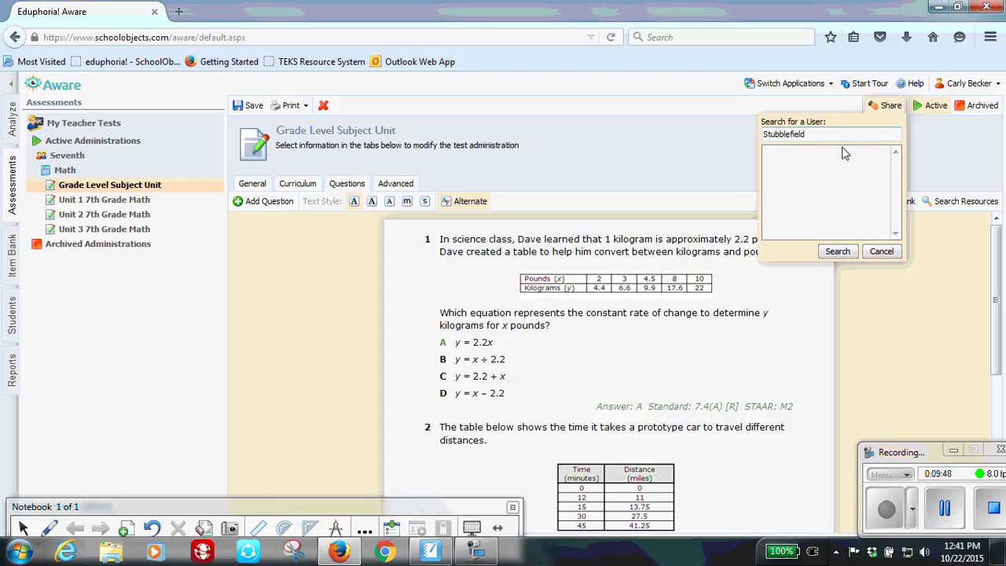
click(838, 251)
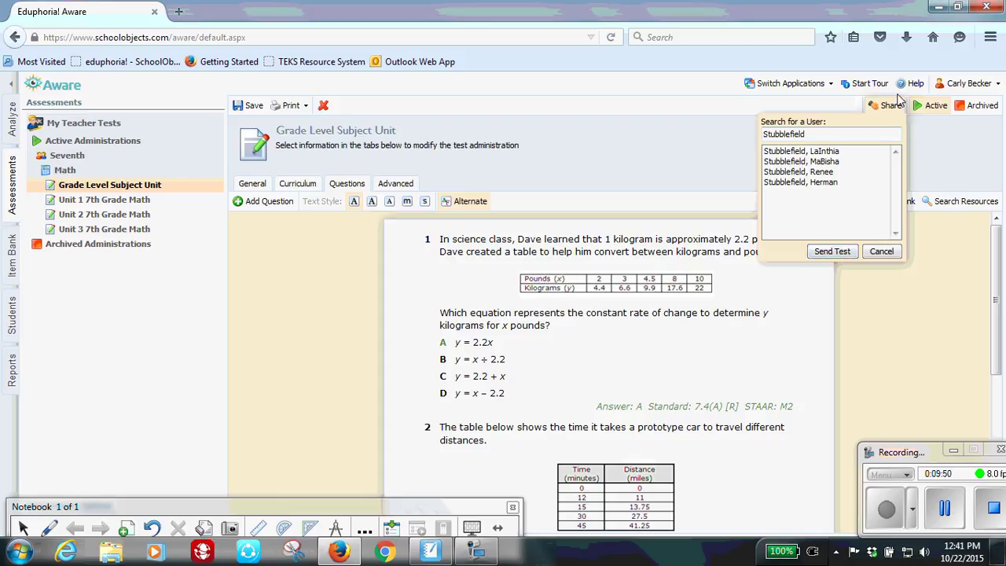
- Send the Grade Level Subject Unit test to the second colleague in the search results and dismiss the message
click(835, 163)
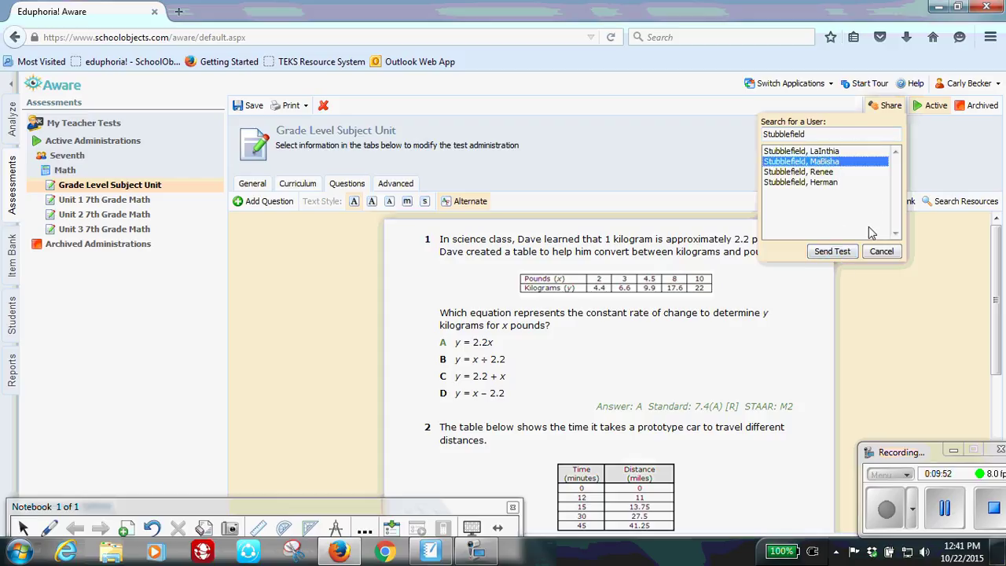
click(836, 258)
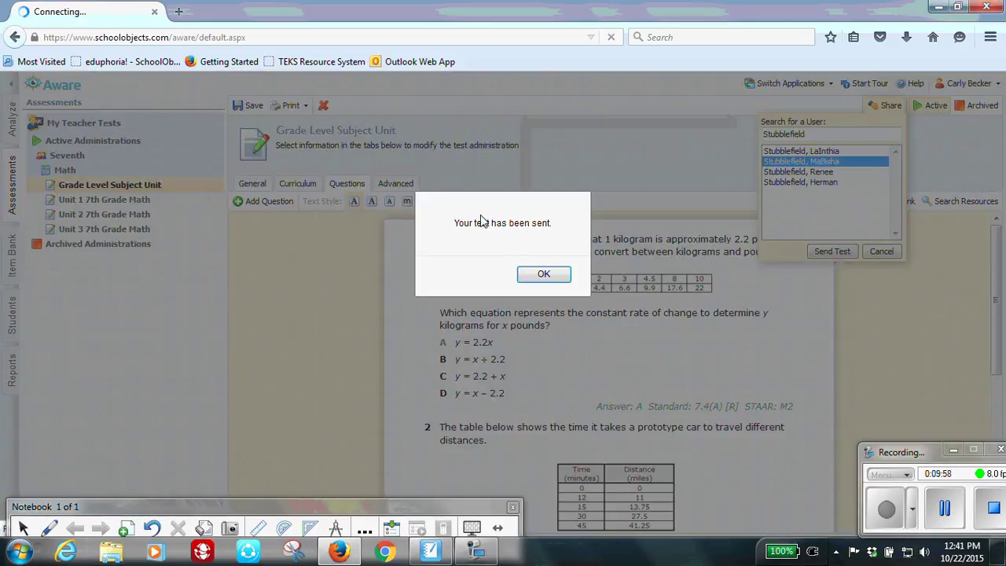
click(552, 277)
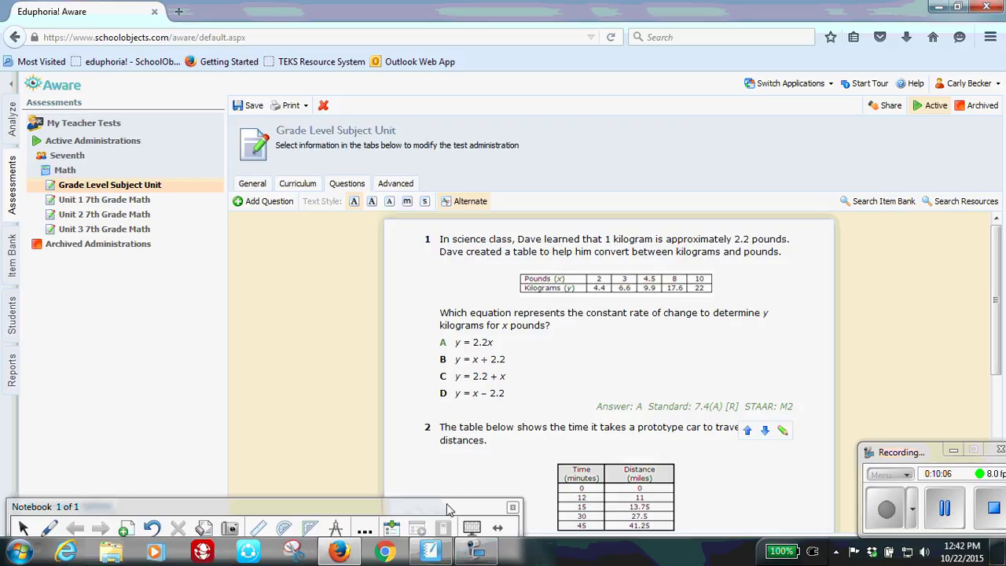
- Move the floating Notebook toolbar up over the browser's header area and save the Grade Level Subject Unit test
drag(462, 501, 943, 10)
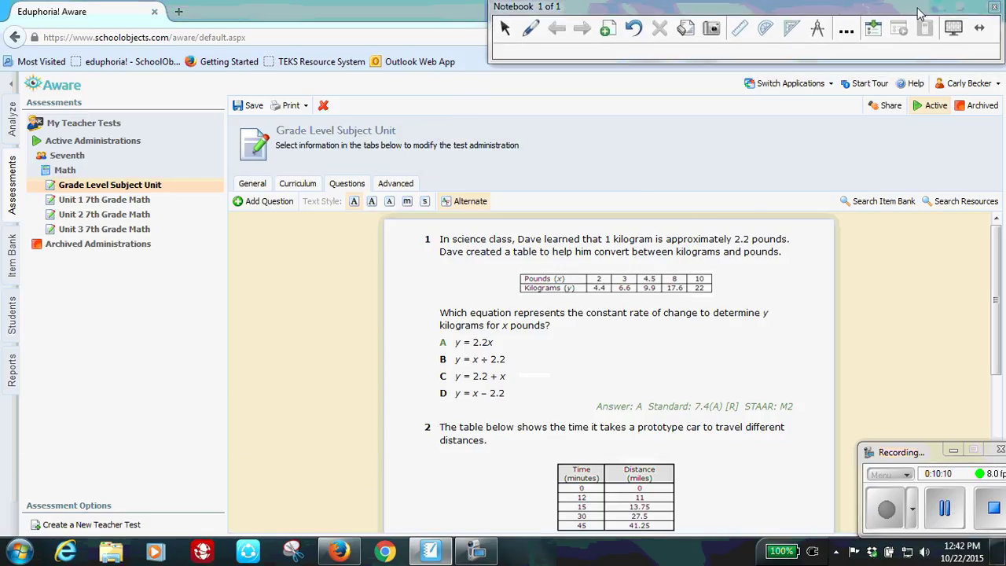
click(918, 8)
drag(917, 9, 913, 20)
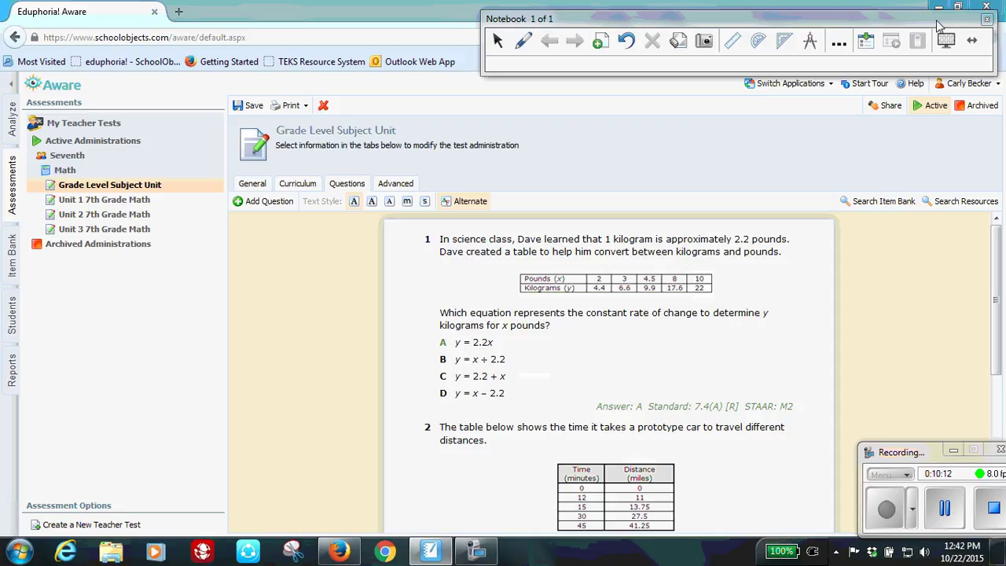
click(259, 105)
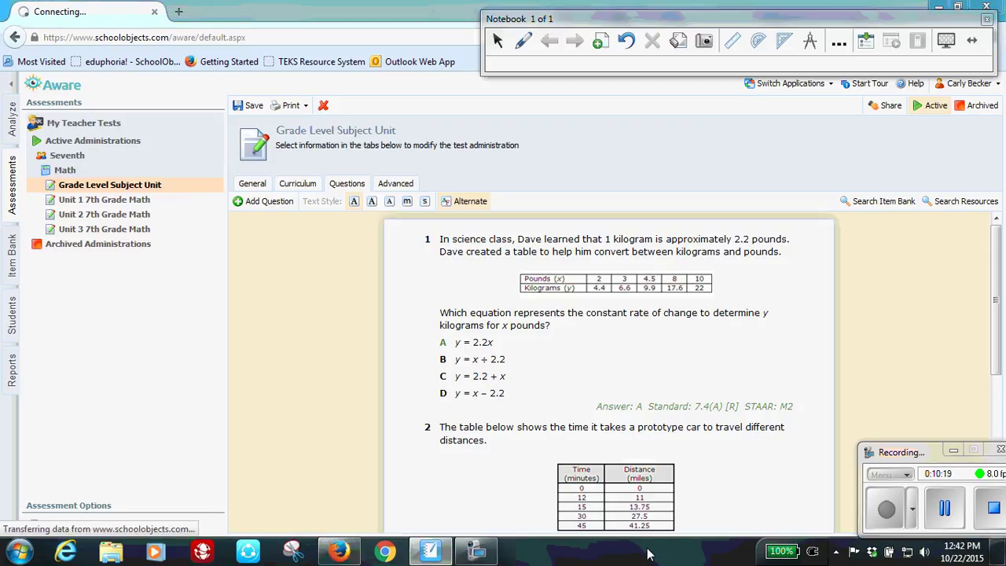
- Switch to the full SMART Notebook window and add a wide text box near the page's top reading "1.name of test"
click(947, 41)
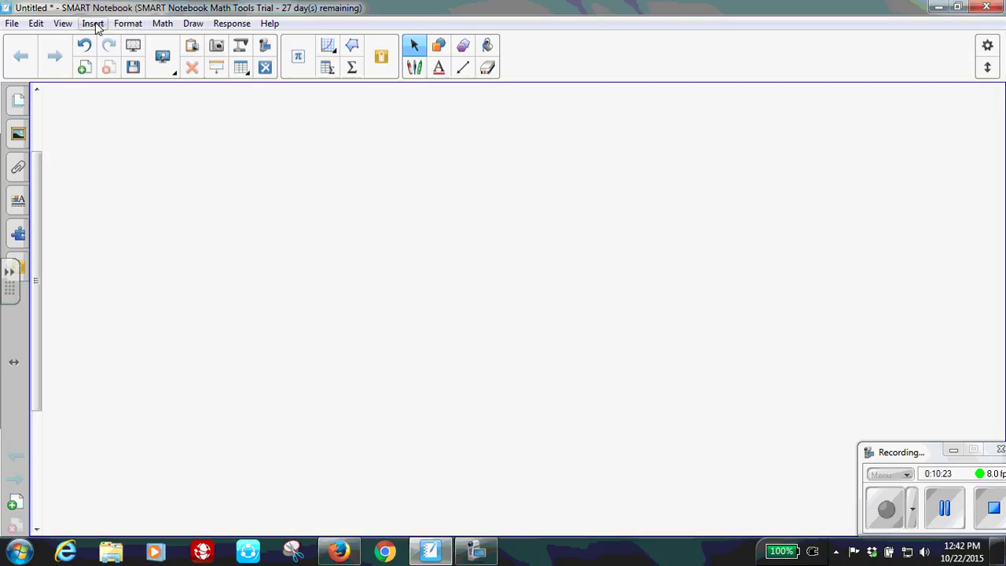
click(438, 67)
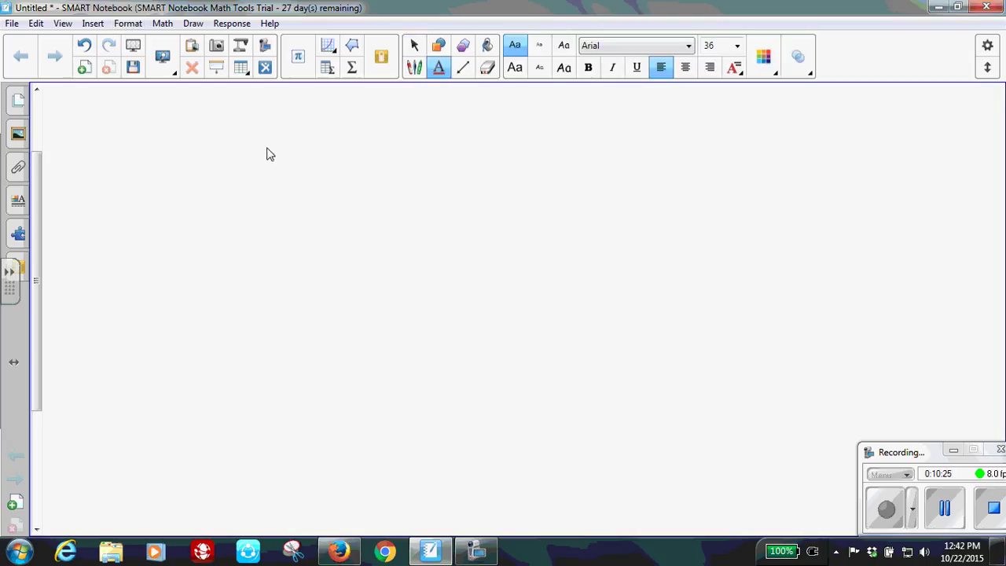
drag(206, 103, 924, 246)
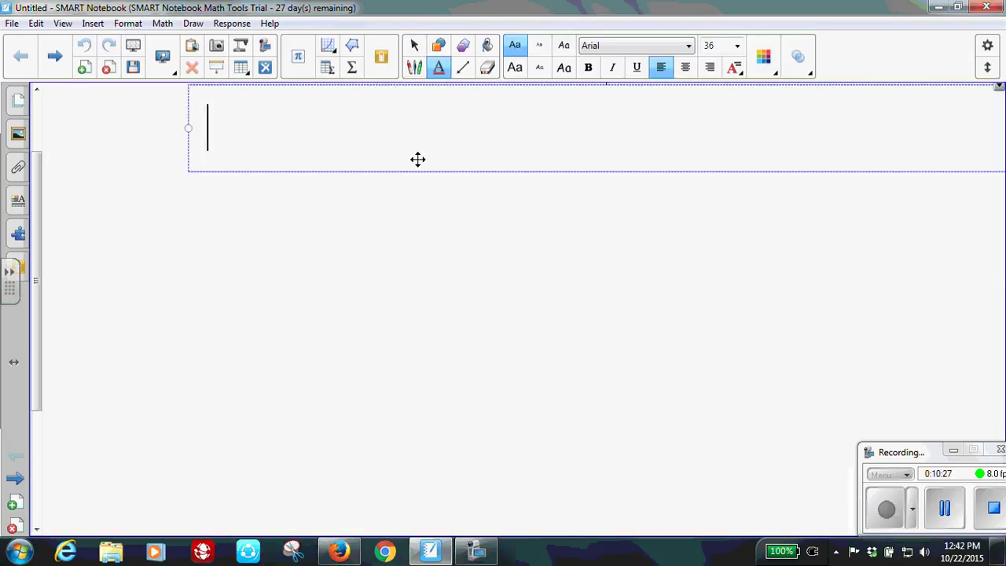
text(name of test)
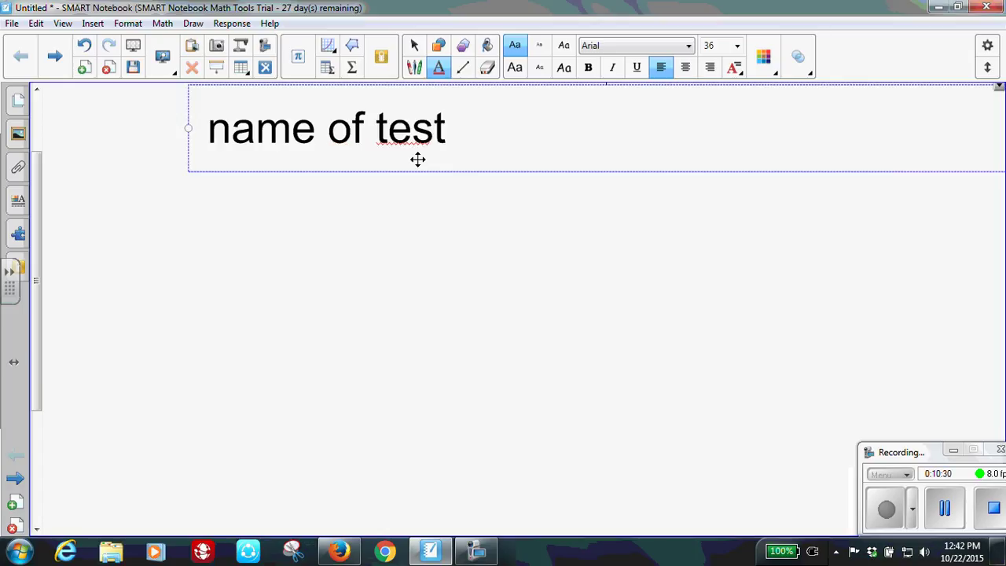
key(Return)
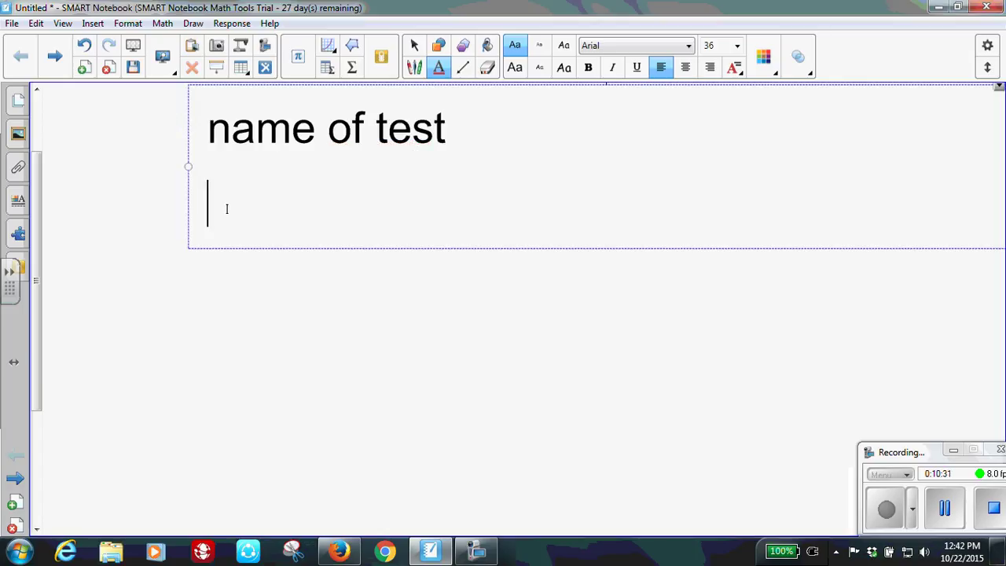
click(208, 131)
text(1)
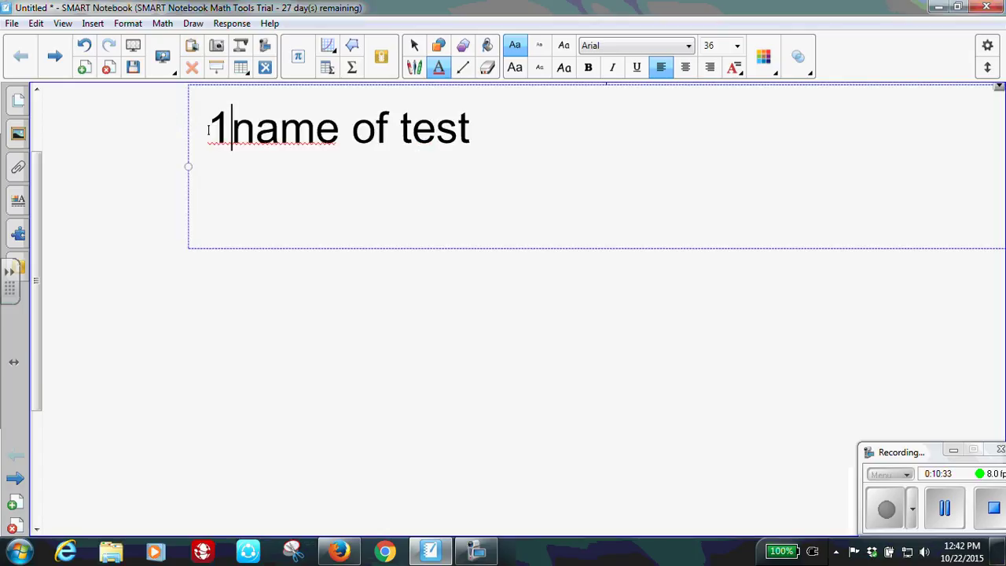
text(.)
click(496, 131)
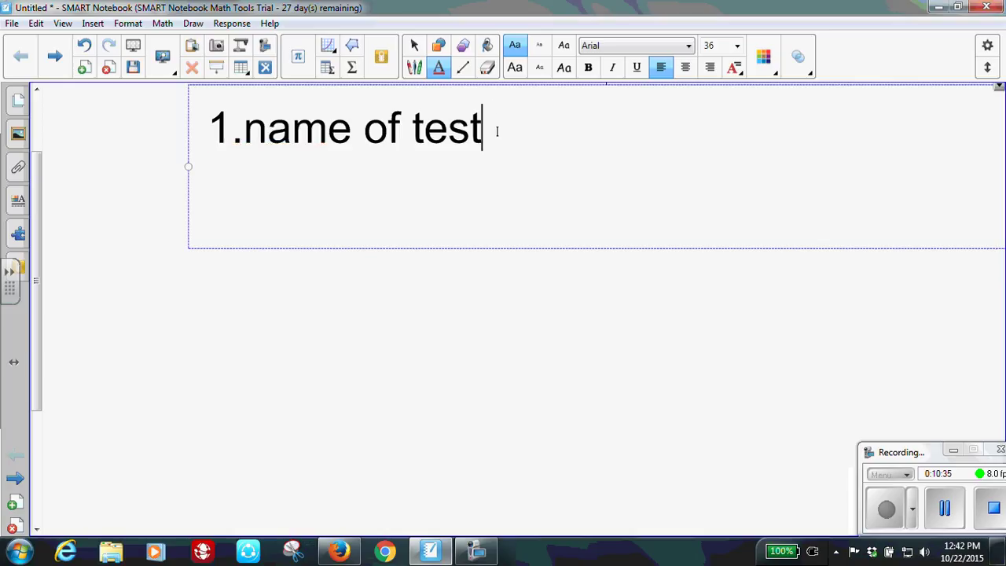
- Add a second line to the list reading "2. Date it is being administered"
key(Return)
text(2.j)
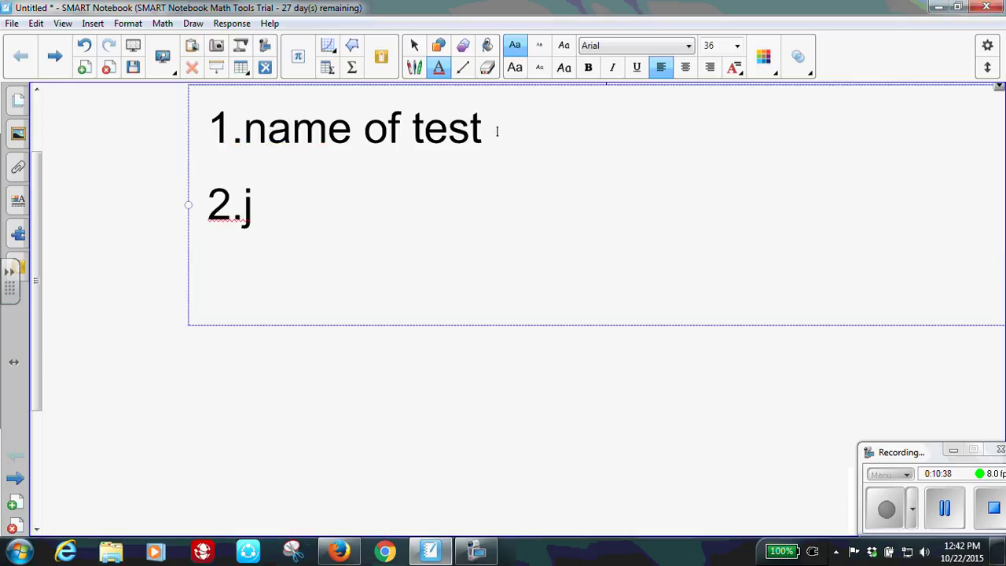
key(BackSpace)
text(D)
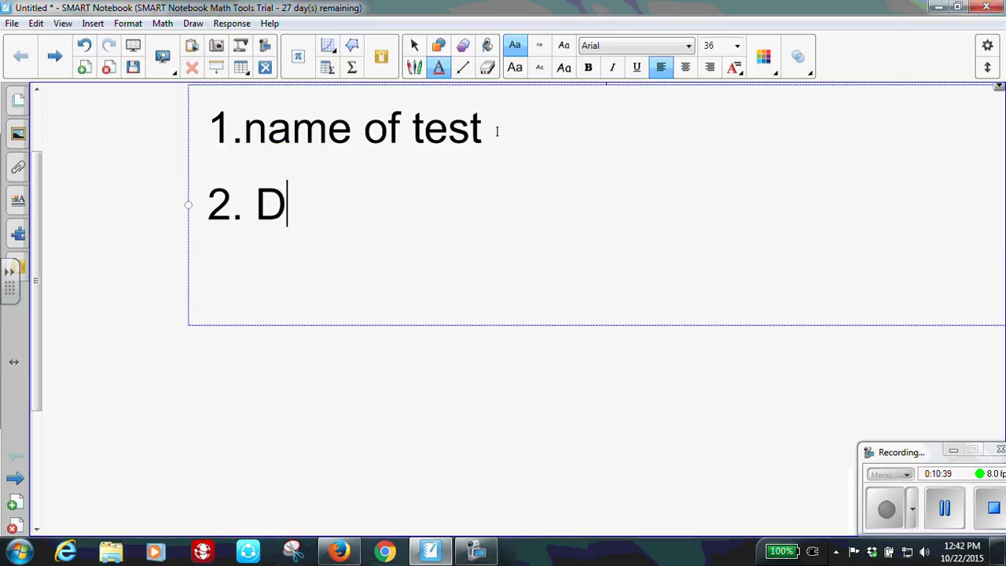
text(ate it is )
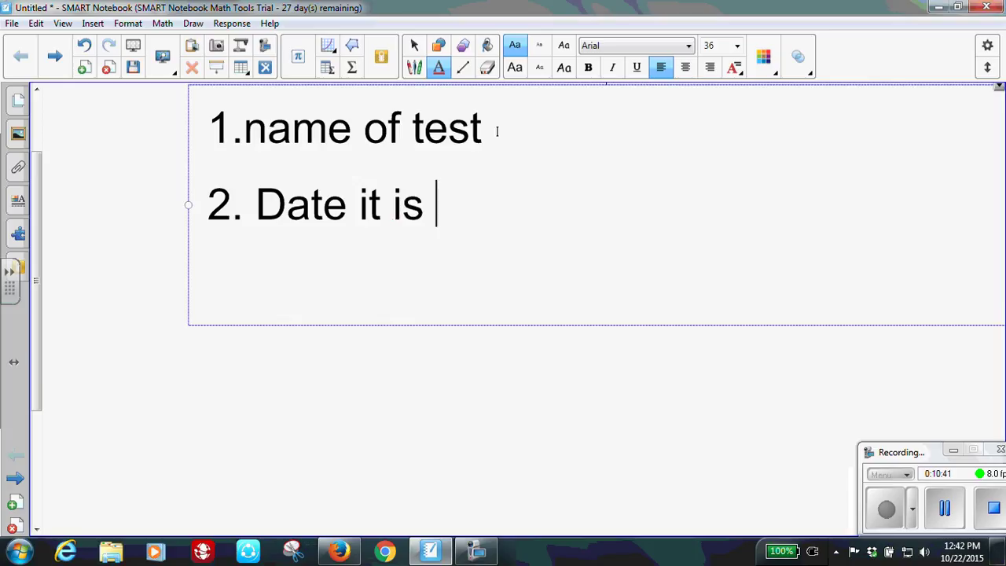
text(being admin)
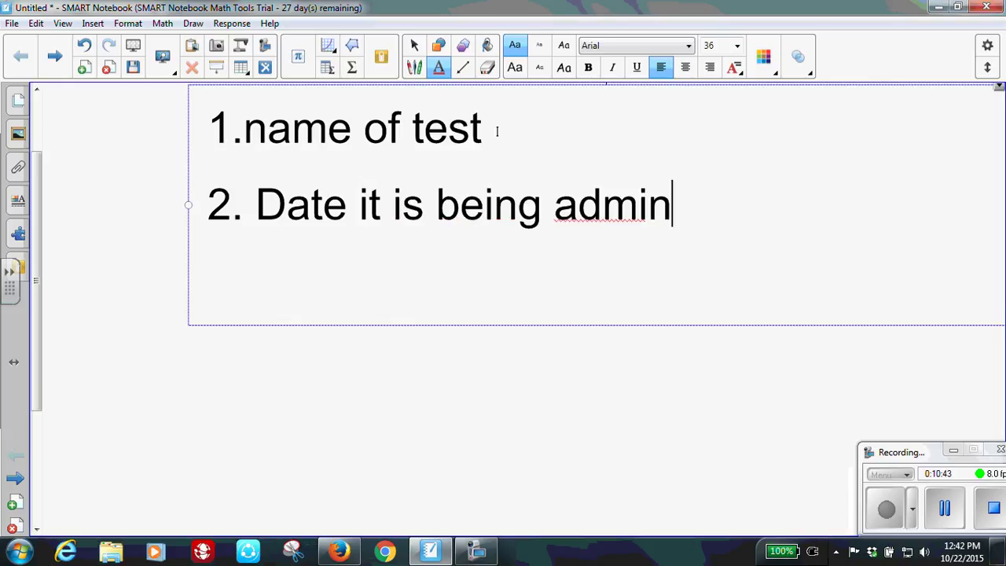
text(isterd)
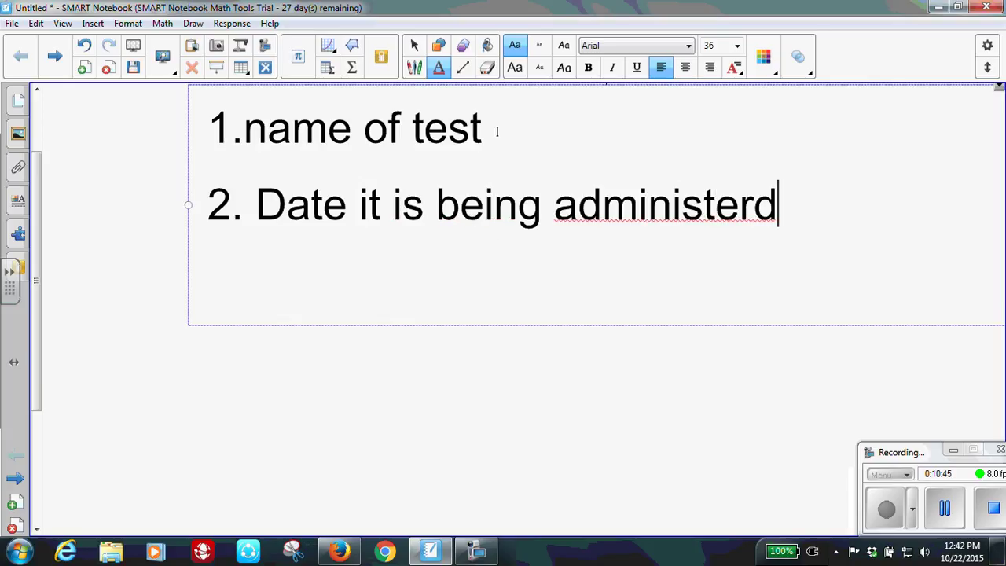
key(BackSpace)
text(ed)
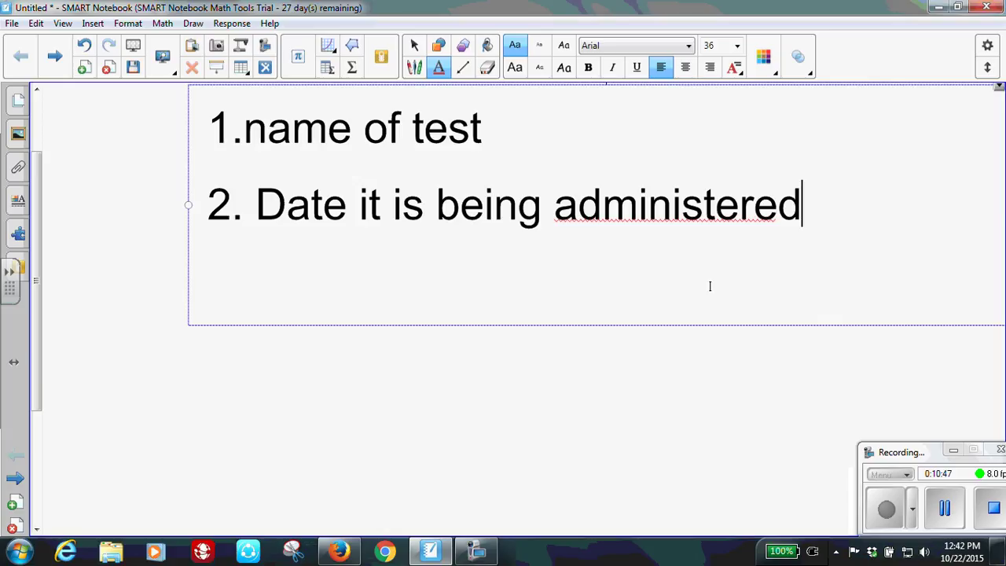
- Add a third line to the list reading "3. Subject and grade level"
click(944, 508)
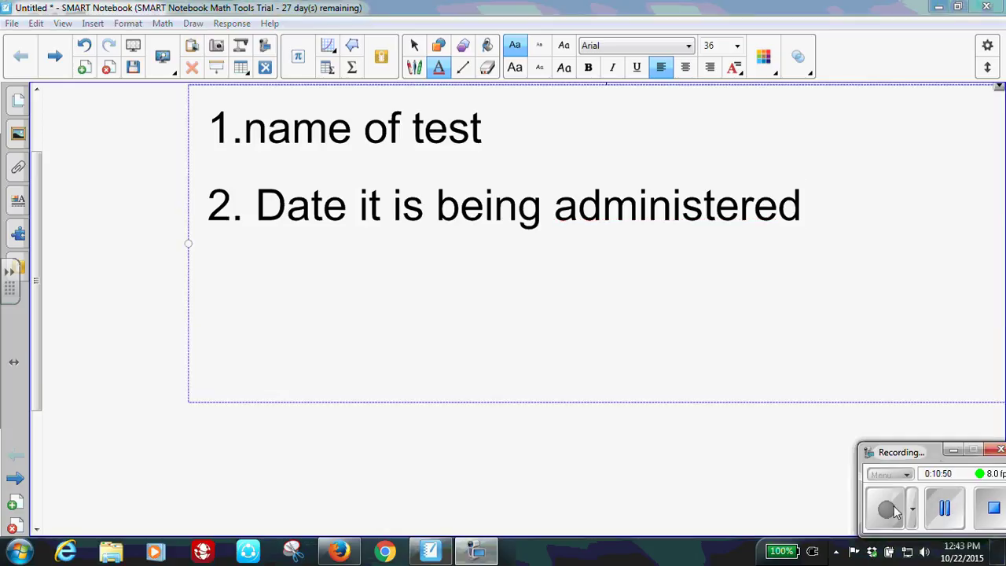
click(259, 302)
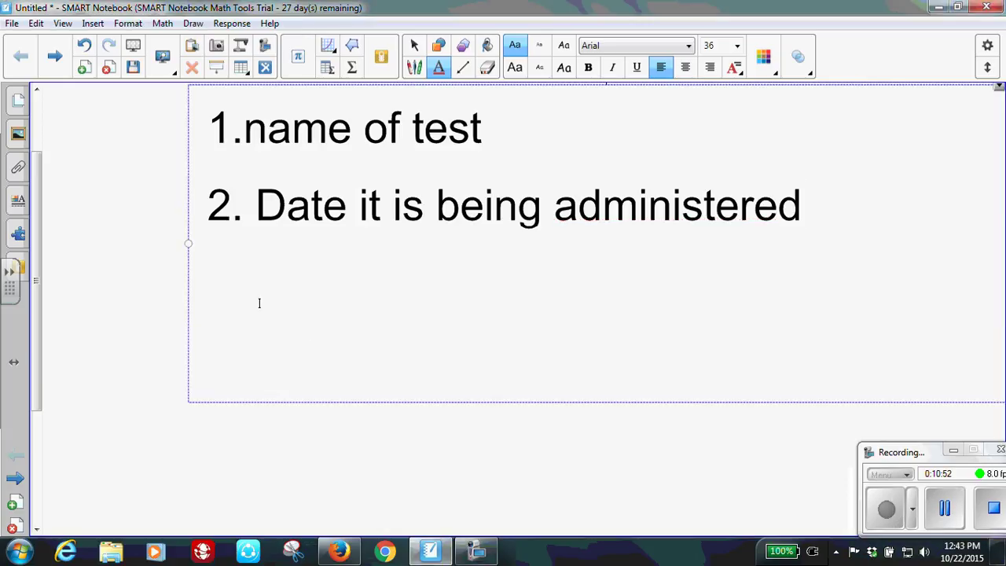
text(3.  Sub)
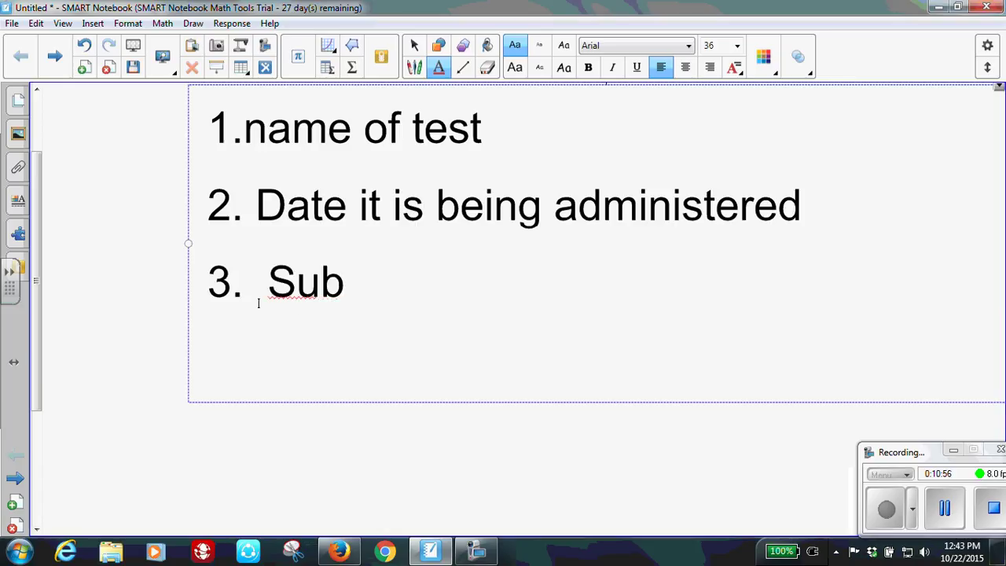
text(ject and grade level)
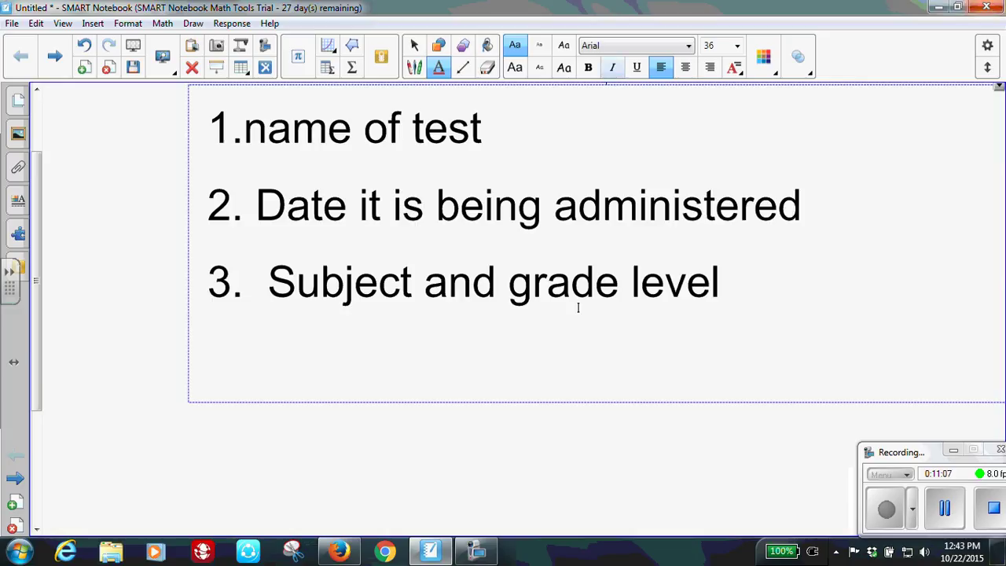
- Switch back to the Grade Level Subject Unit test in Eduphoria Aware and go to its print options
click(940, 7)
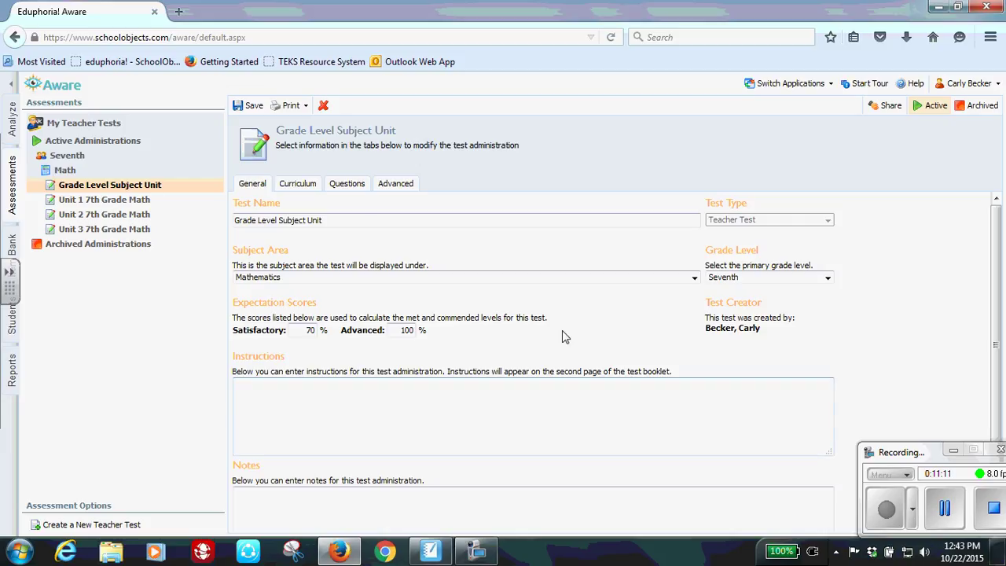
click(296, 105)
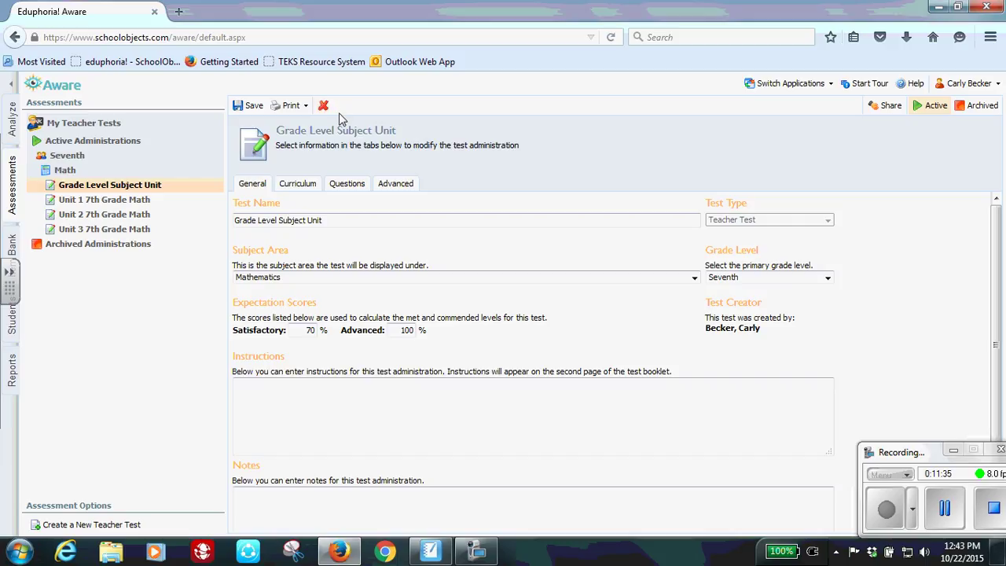
drag(925, 437, 878, 297)
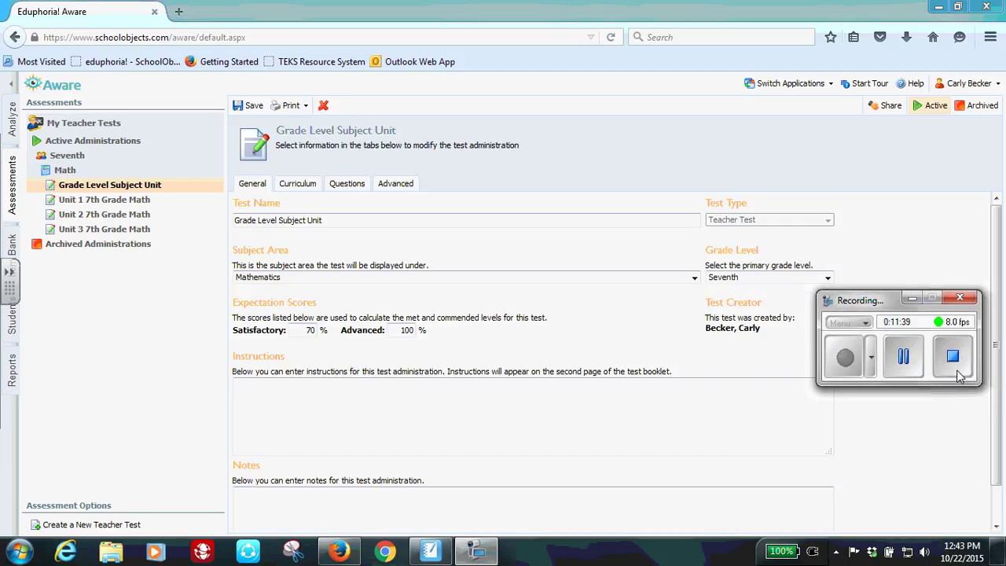